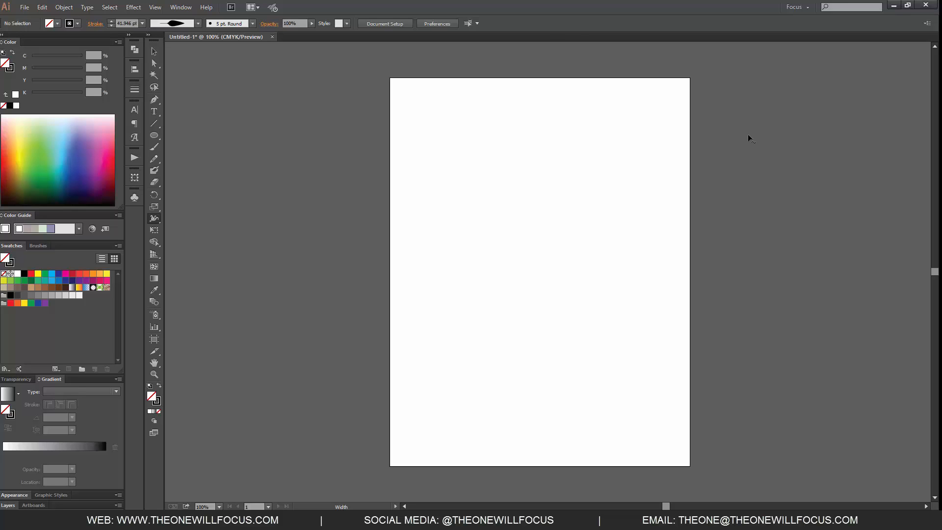
Draw a rectangle about 5.61 by 3.44 in with a purple fill (C 46, M 72, Y 0, K 0) and no stroke.
key(m)
mouse_move(435, 150)
mouse_down()
mouse_move(599, 273)
mouse_move(633, 272)
mouse_up()
click(41, 56)
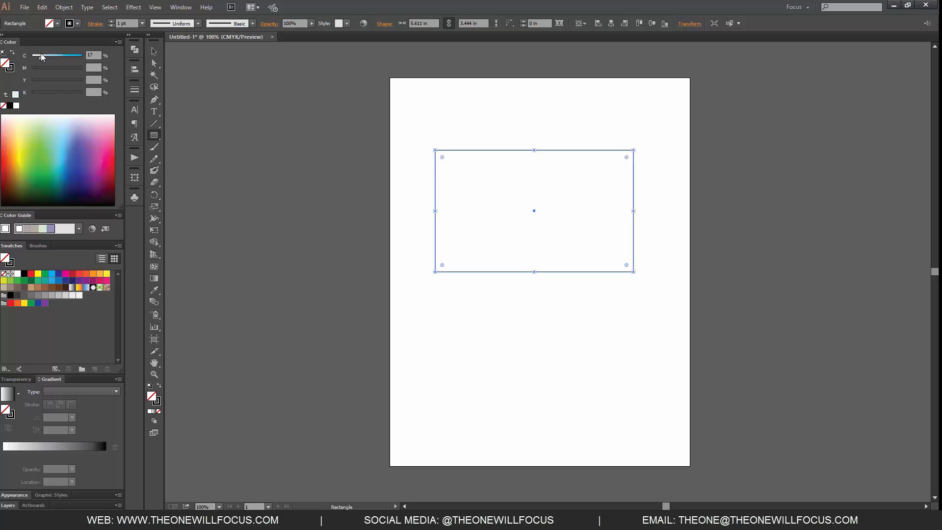
click(56, 58)
click(70, 67)
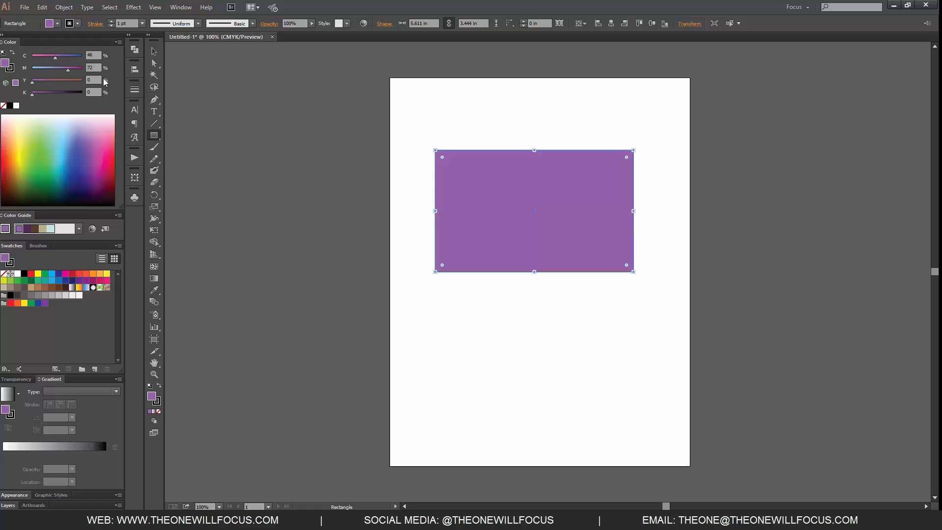
click(10, 68)
click(158, 412)
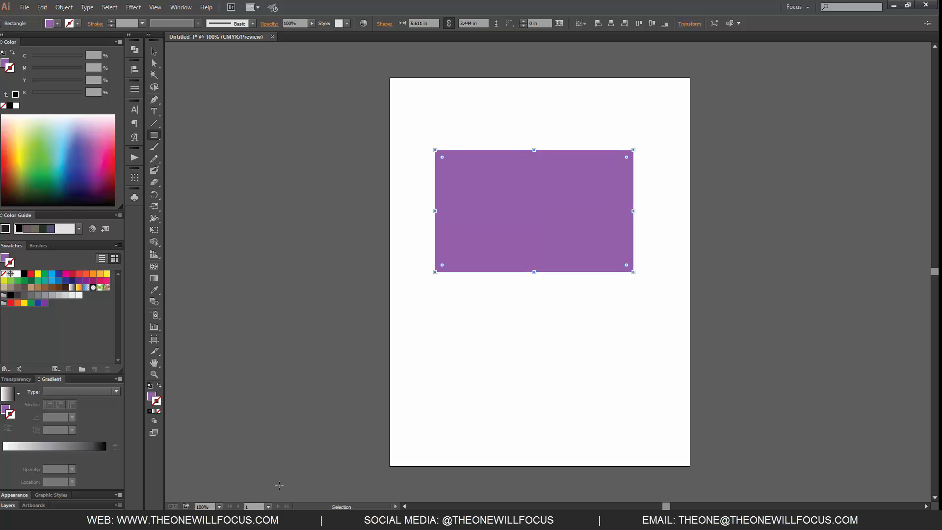
Centre the purple rectangle horizontally and vertically on the artboard.
key(v)
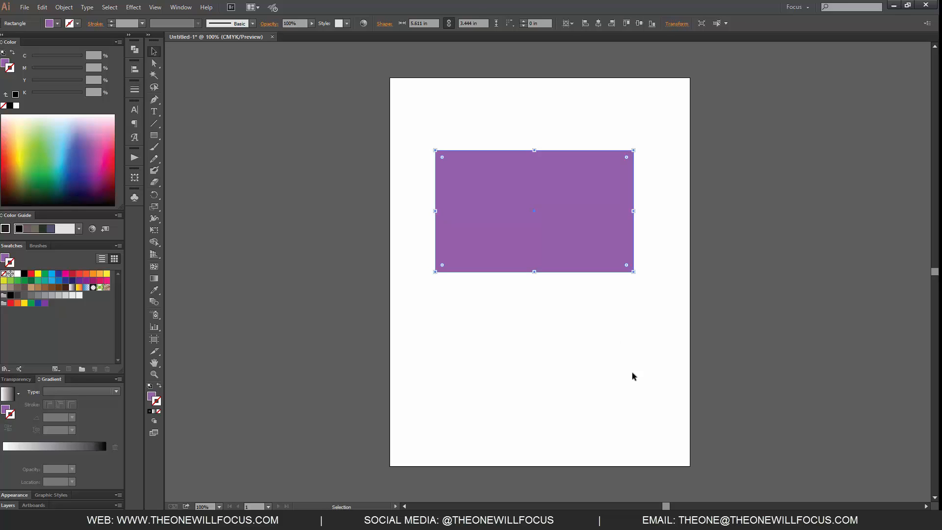
click(724, 238)
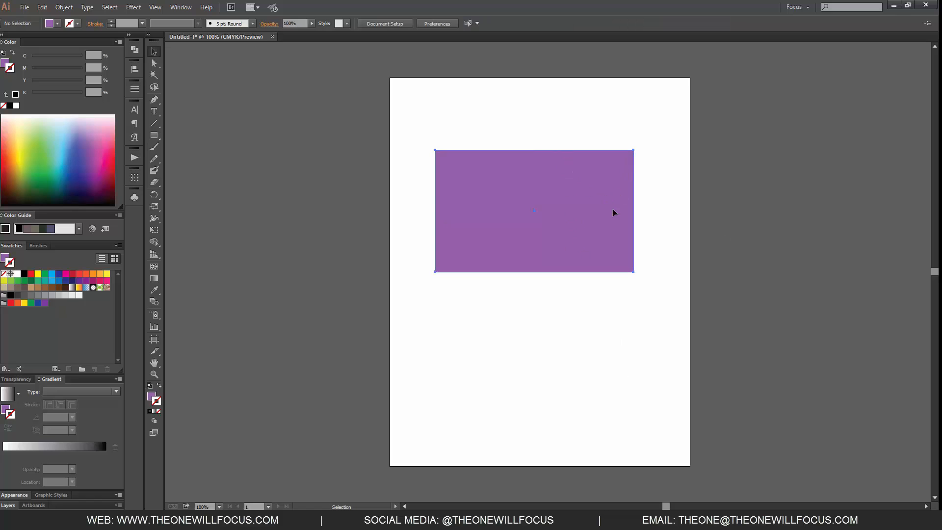
drag(614, 212, 623, 237)
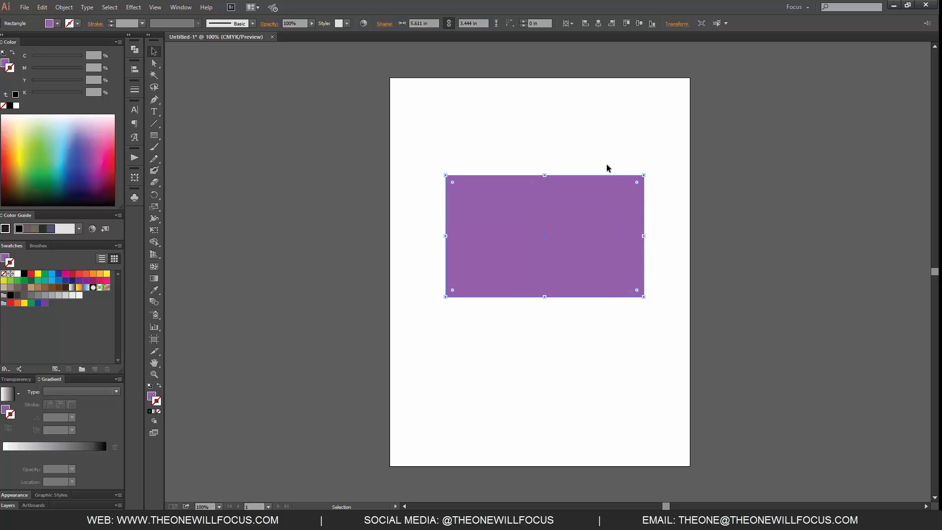
click(599, 23)
click(640, 23)
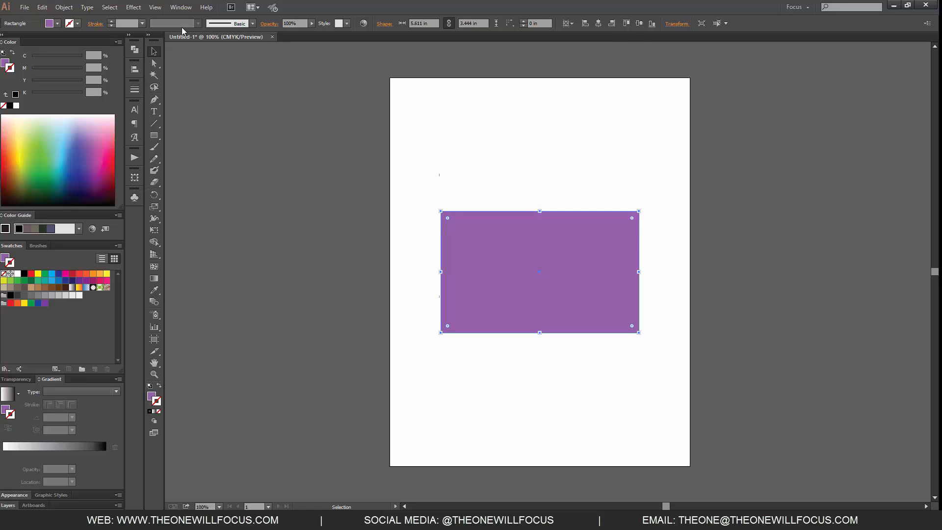
Start the 3D Extrude & Bevel effect on the rectangle, with the extended options shown and the preview enabled.
click(134, 7)
mouse_move(160, 64)
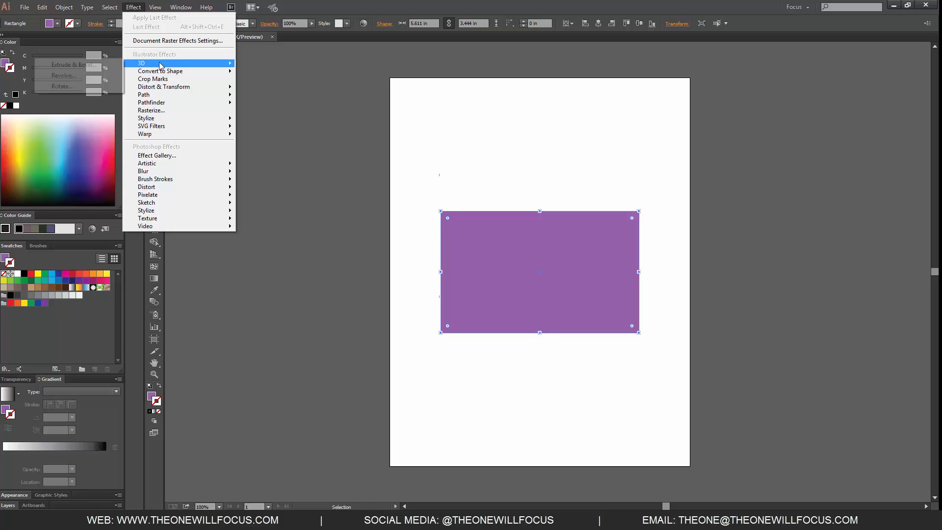
click(74, 65)
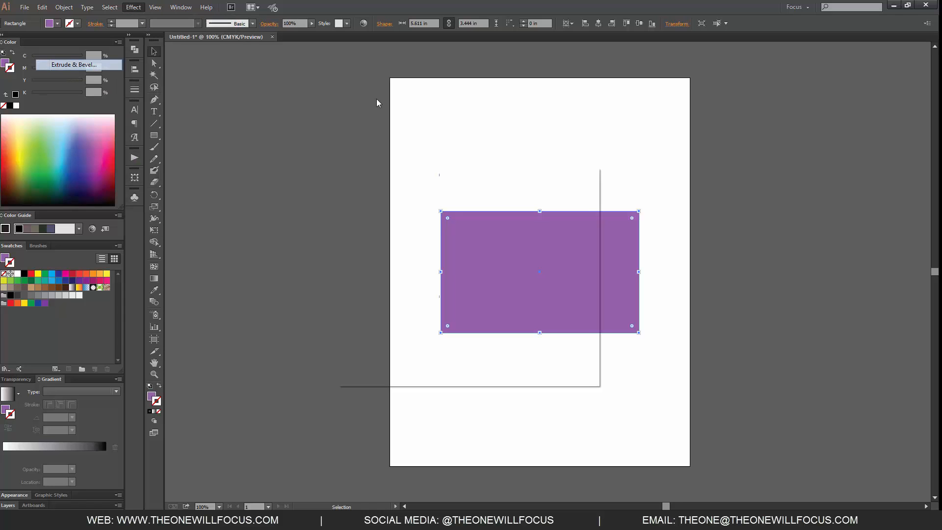
drag(510, 174, 306, 102)
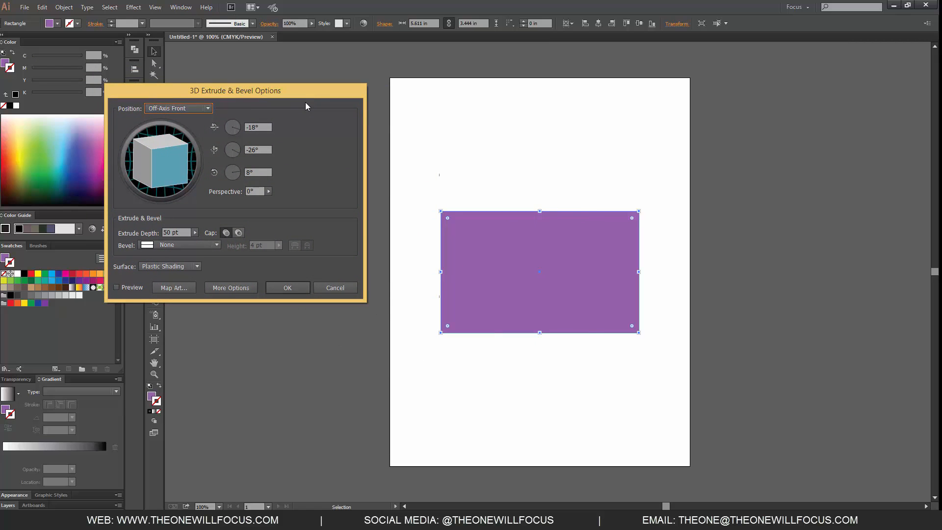
click(235, 290)
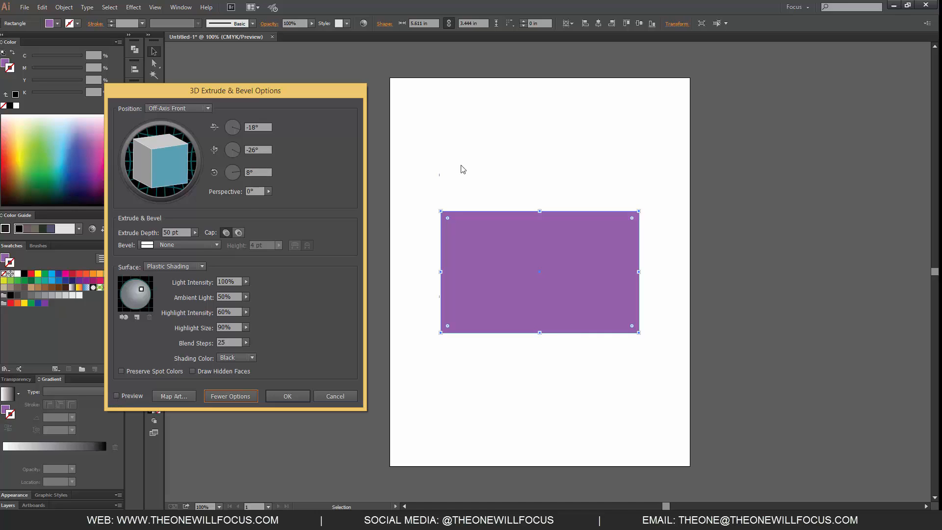
click(116, 395)
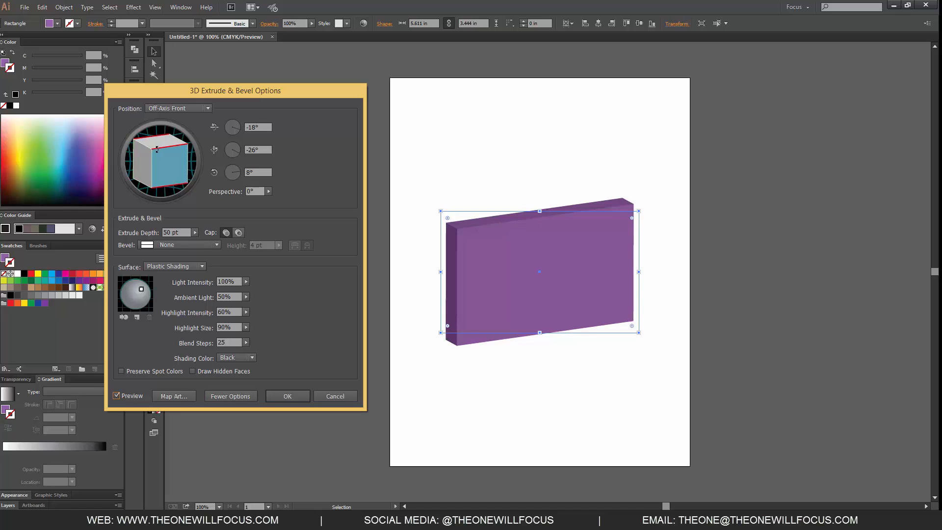
Rotate the extrusion freely to a custom orientation of about -34° on X, -18° on Y and -145° on Z.
click(146, 159)
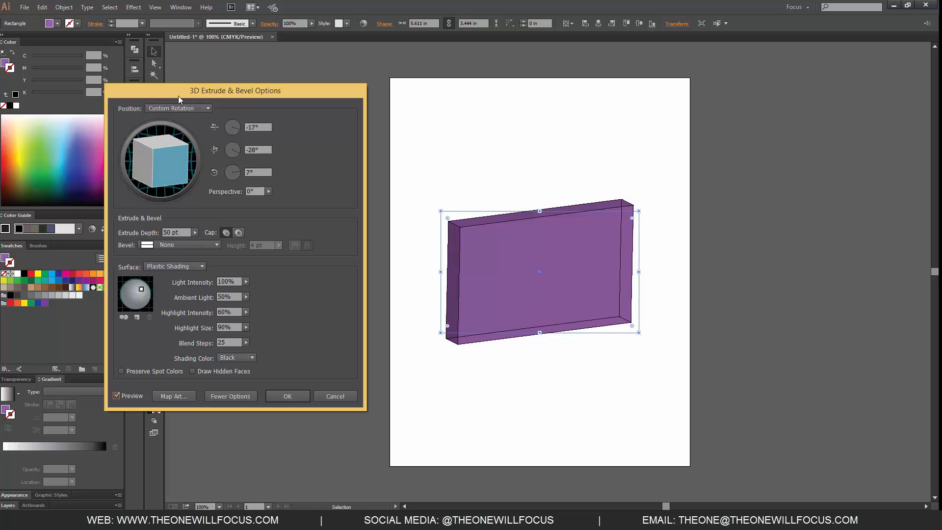
drag(166, 147, 173, 174)
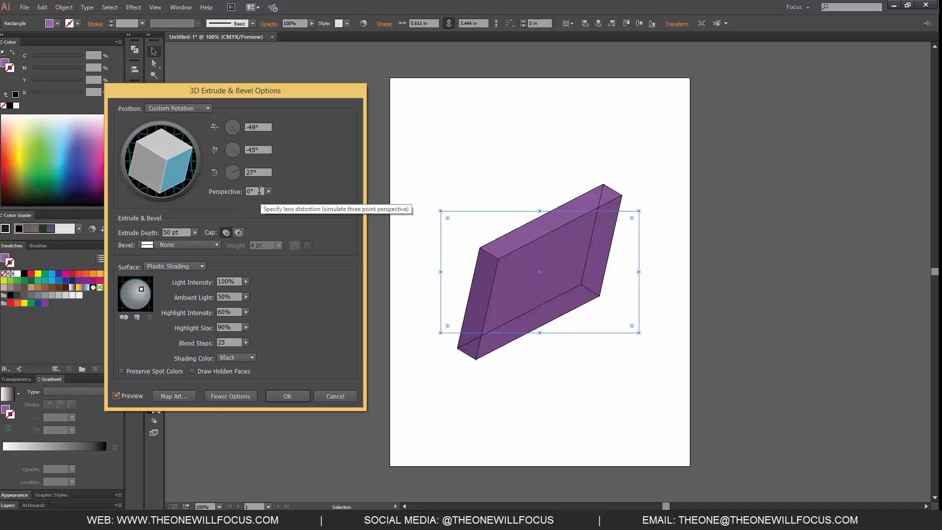
click(238, 174)
click(235, 178)
click(230, 178)
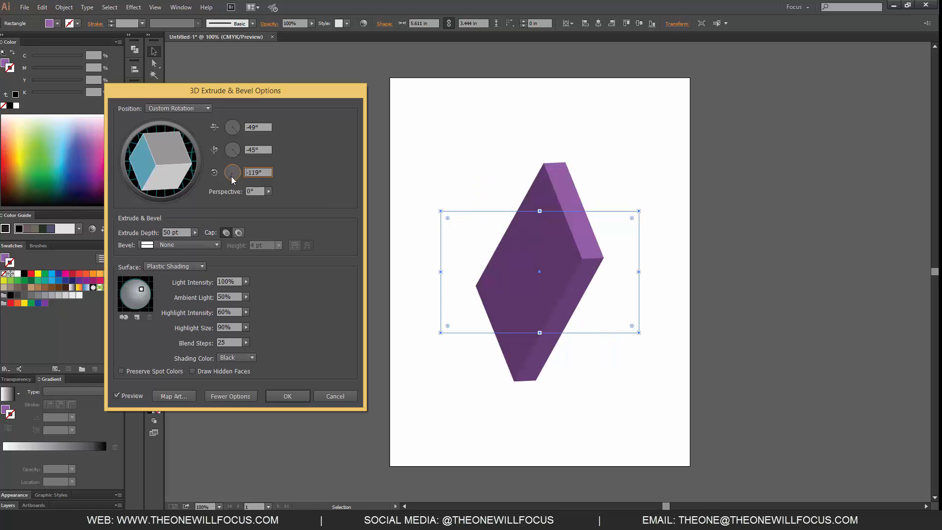
drag(151, 156, 172, 150)
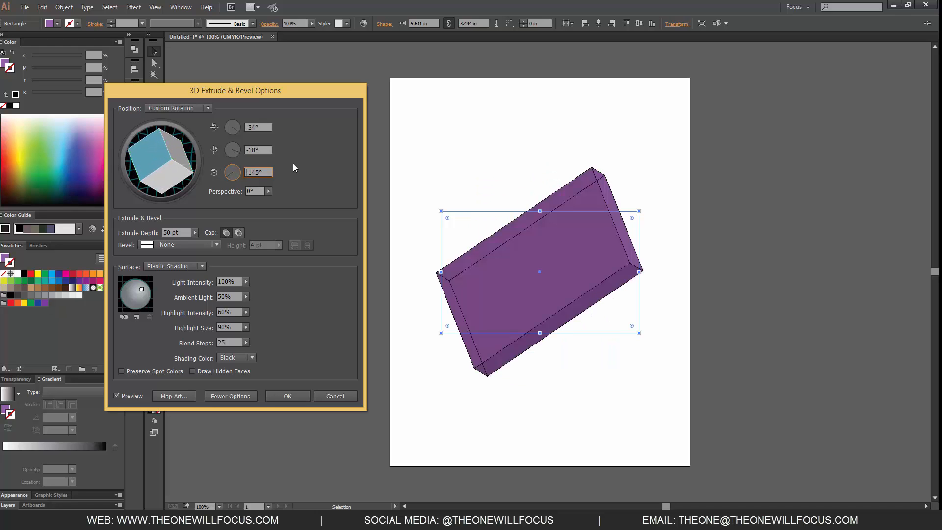
Set the extrude depth to 483 pt and compare the hollow cap with the solid cap, keeping the solid one.
click(195, 232)
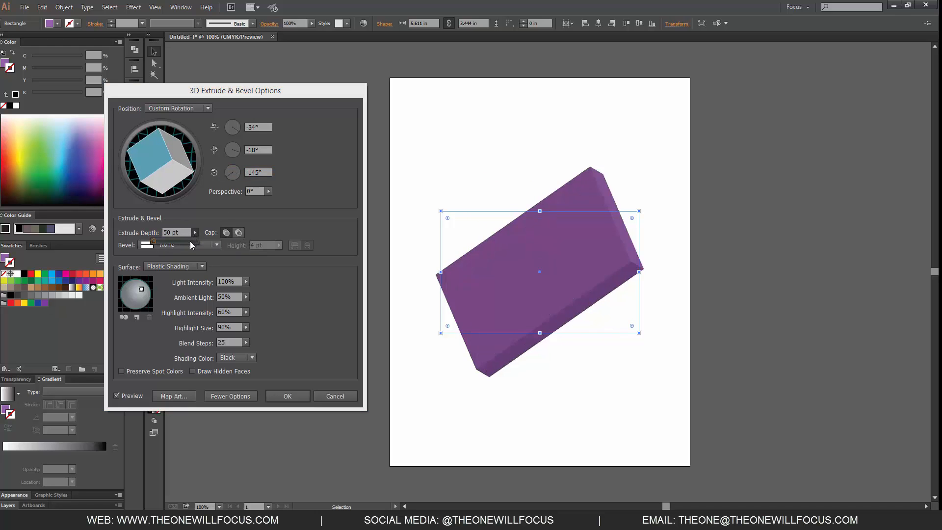
click(165, 244)
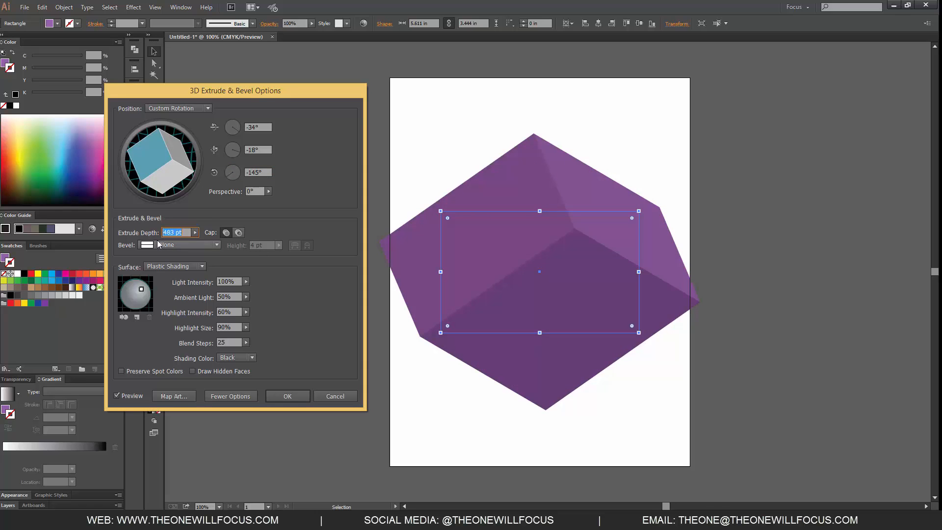
click(214, 245)
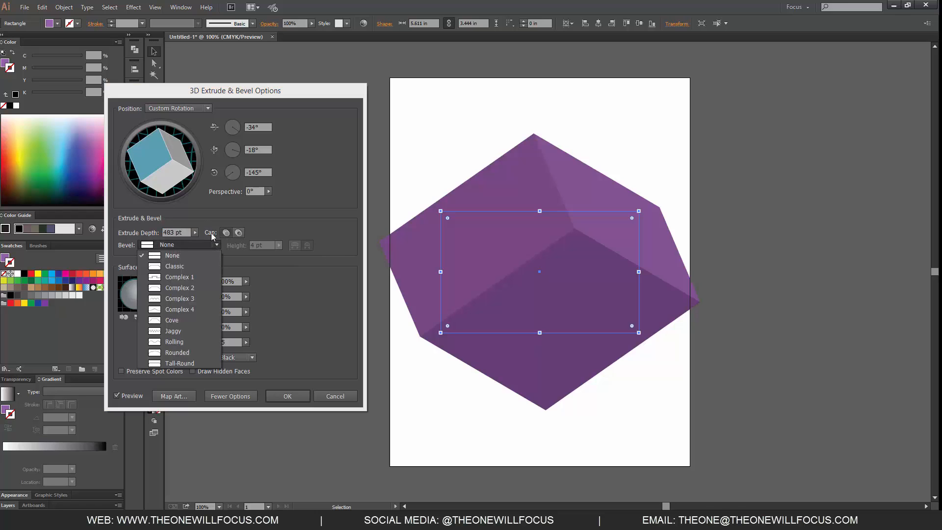
click(203, 218)
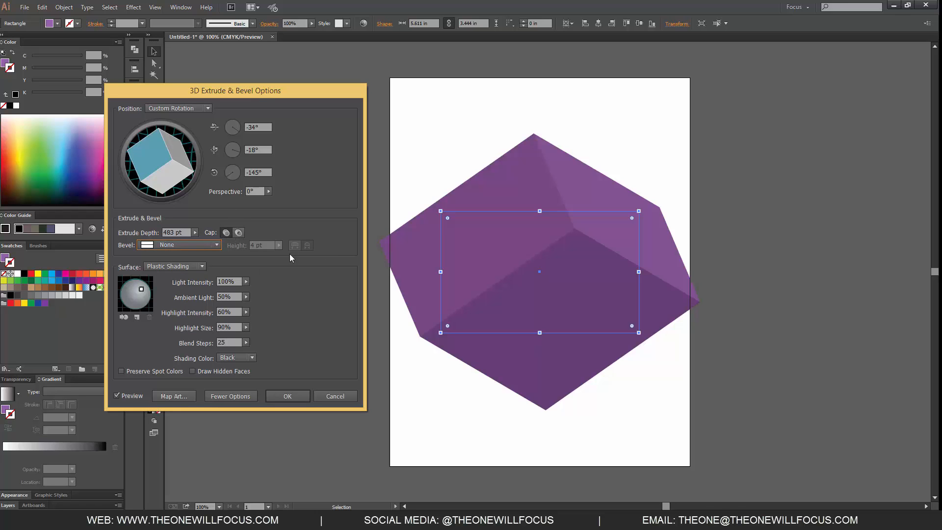
click(239, 234)
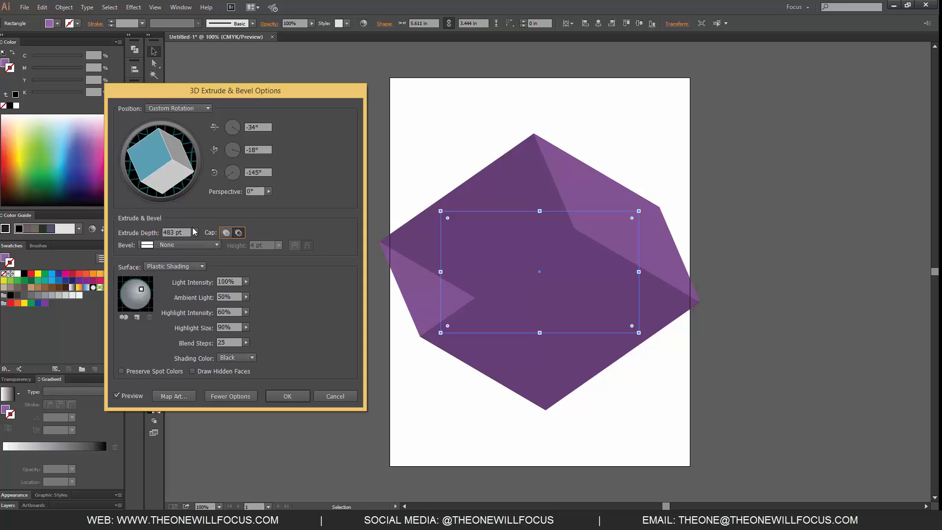
click(226, 233)
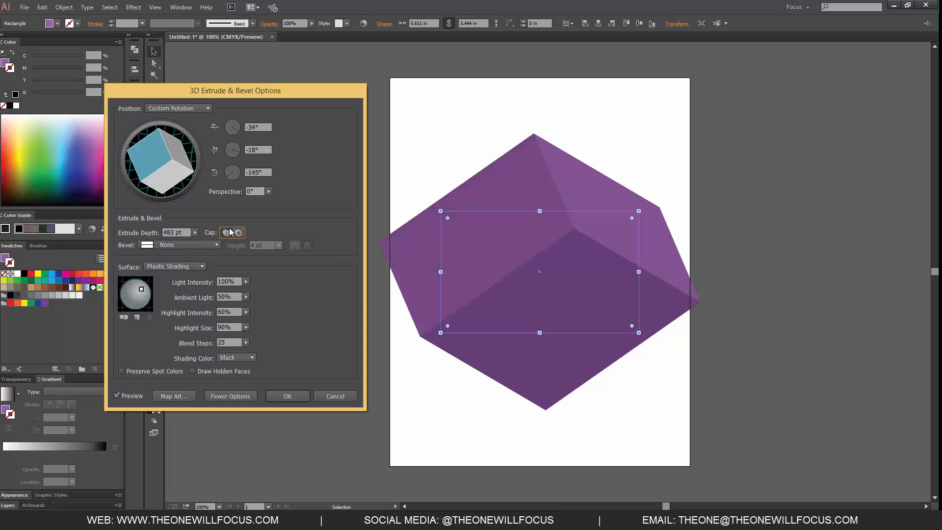
Try the Classic bevel on the extrusion and reset the bevel to None.
click(205, 243)
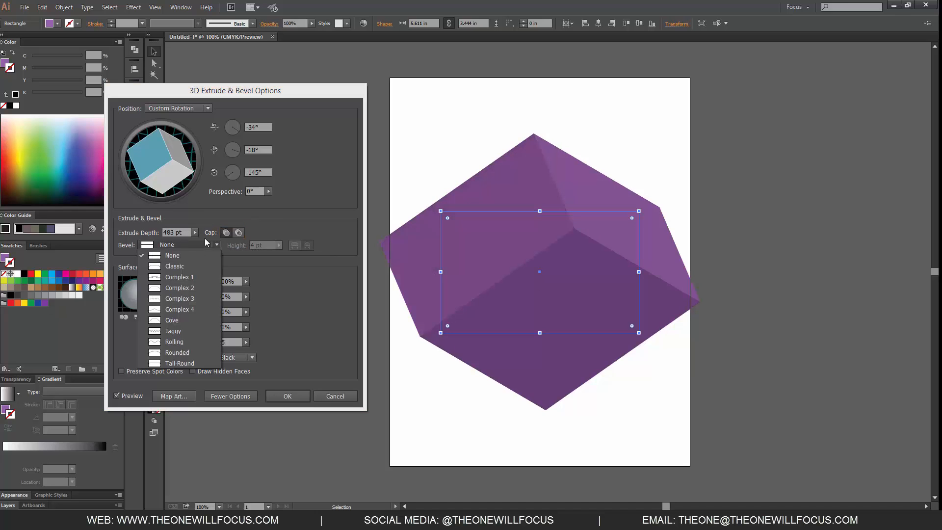
click(175, 267)
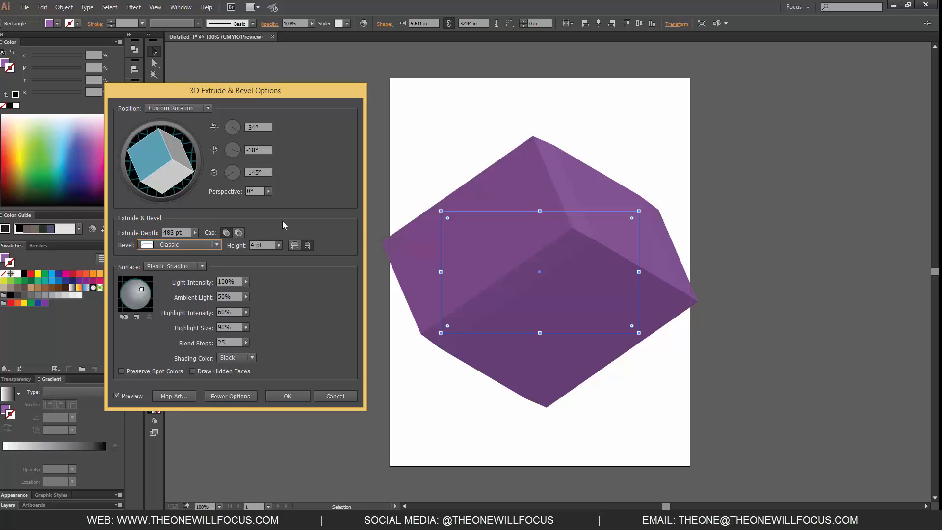
click(211, 245)
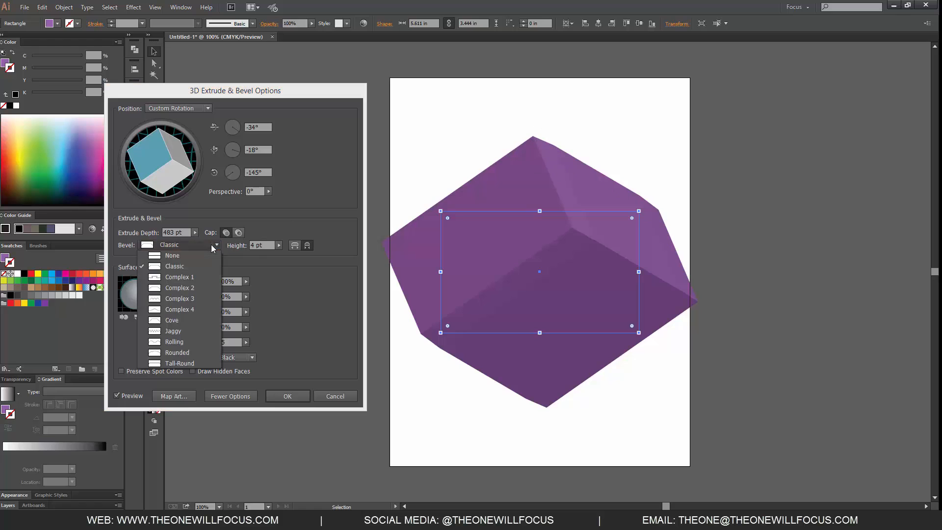
click(195, 258)
Apply the Complex 1 bevel to the extrusion with a height of 32 pt, keeping the Bevel Extent In option.
click(202, 246)
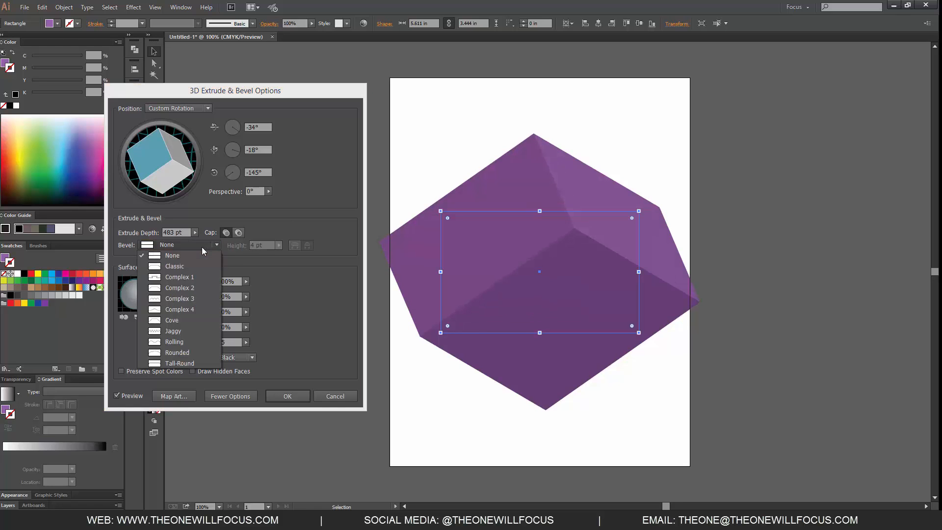
click(191, 278)
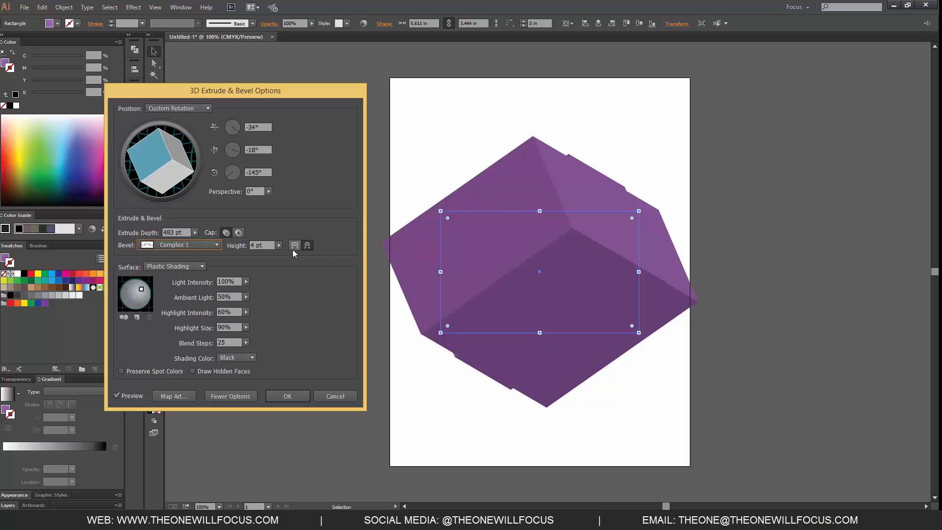
click(279, 246)
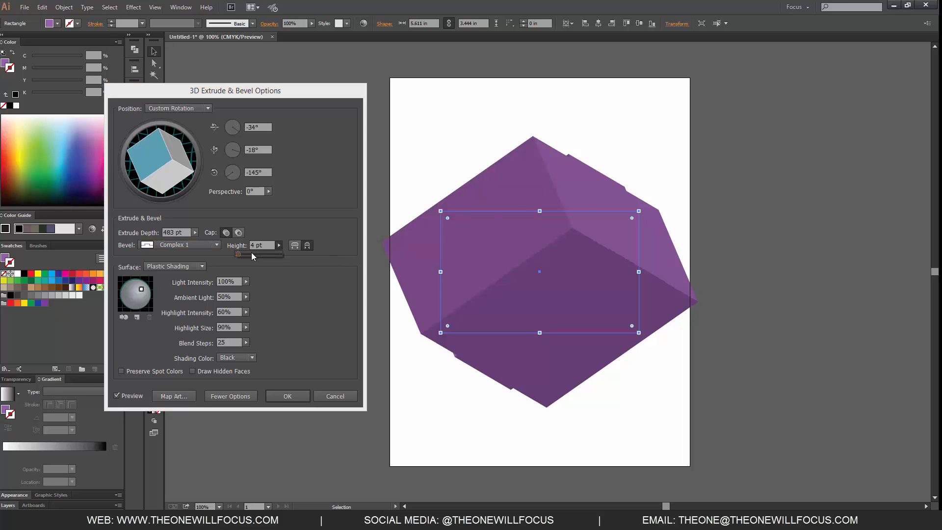
click(252, 254)
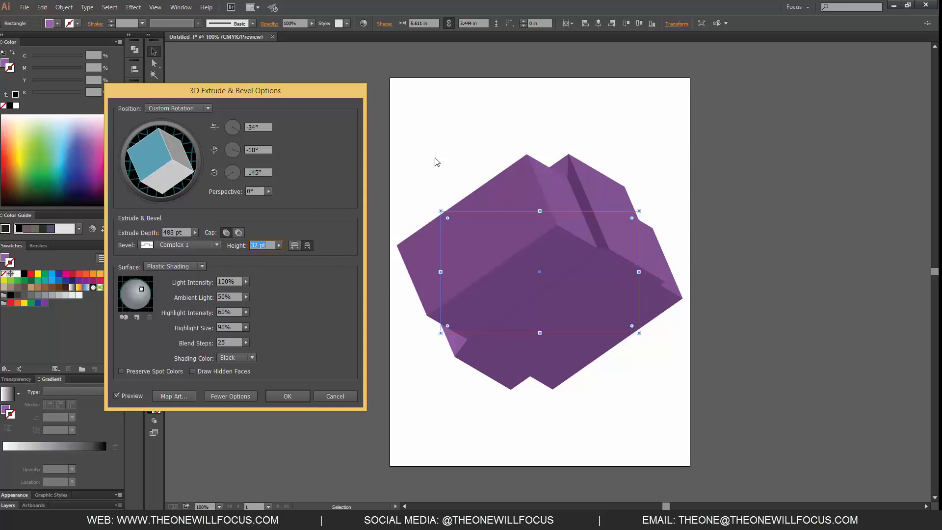
click(294, 246)
click(307, 246)
click(202, 268)
click(219, 266)
click(203, 267)
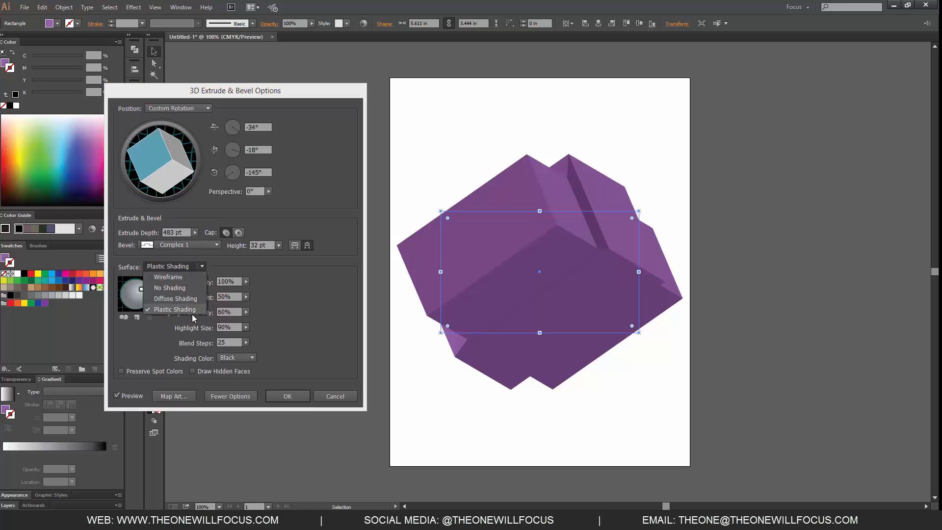
click(290, 293)
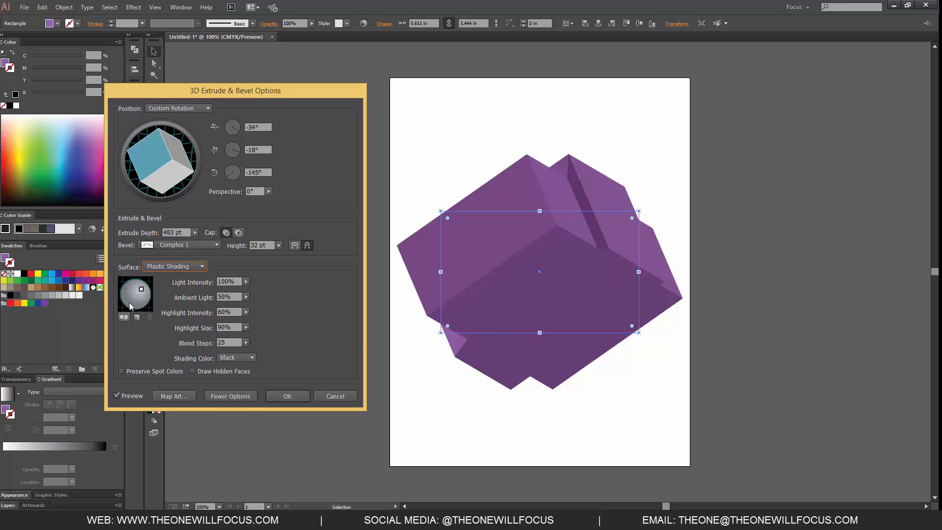
Move the existing light to the lower left of the shading sphere and add a second light.
drag(142, 288, 127, 302)
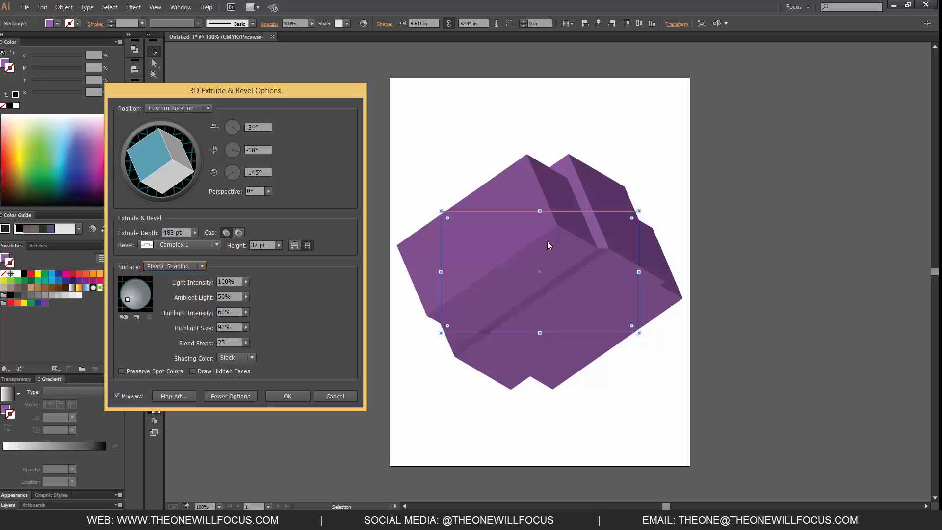
click(138, 317)
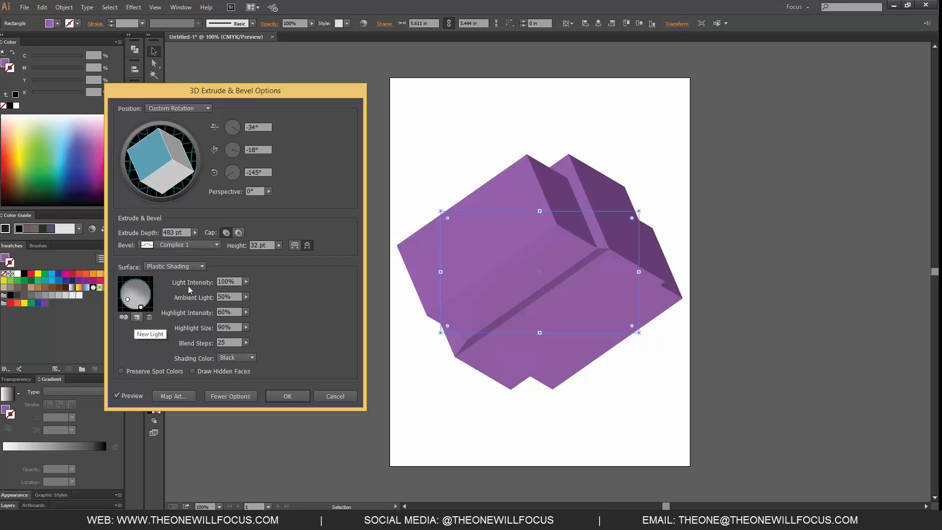
Move the second light near the center of the shading sphere, behind the object, and set its intensity to 48%.
click(137, 317)
drag(128, 300, 130, 292)
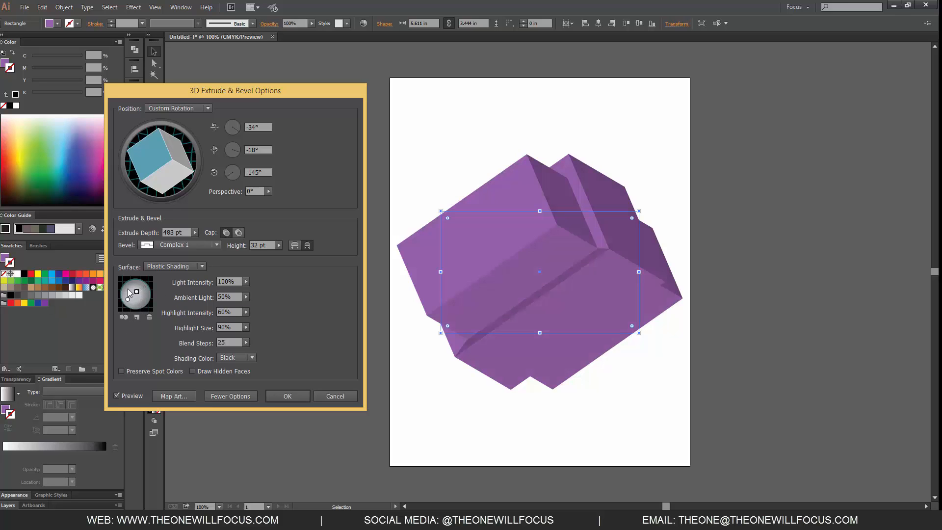
click(125, 317)
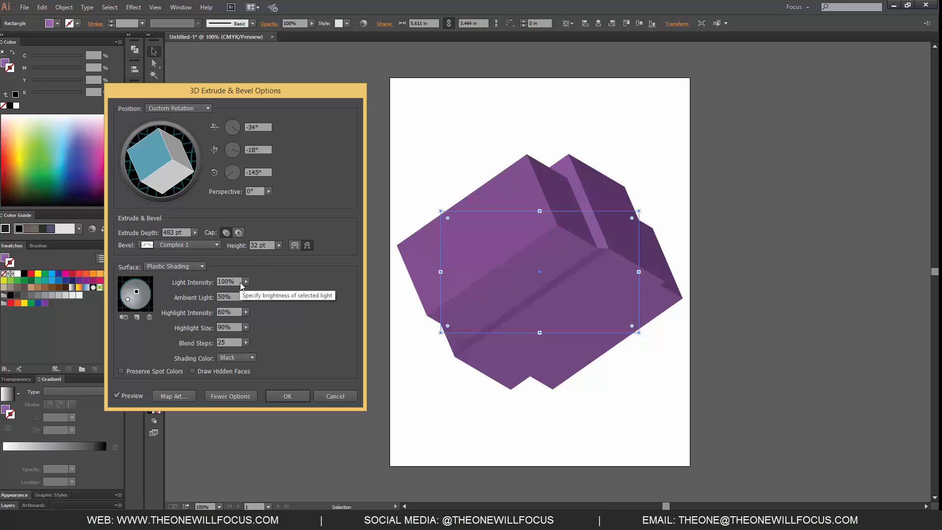
drag(247, 279, 219, 296)
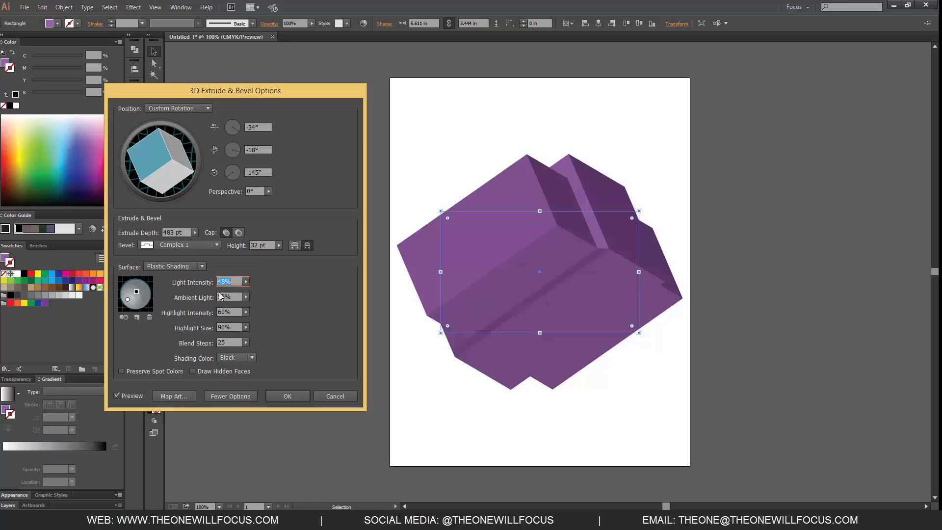
Delete the second light and set the remaining light's intensity to 100%.
click(149, 317)
click(247, 281)
mouse_move(246, 290)
mouse_down()
mouse_move(220, 294)
mouse_move(249, 291)
mouse_up()
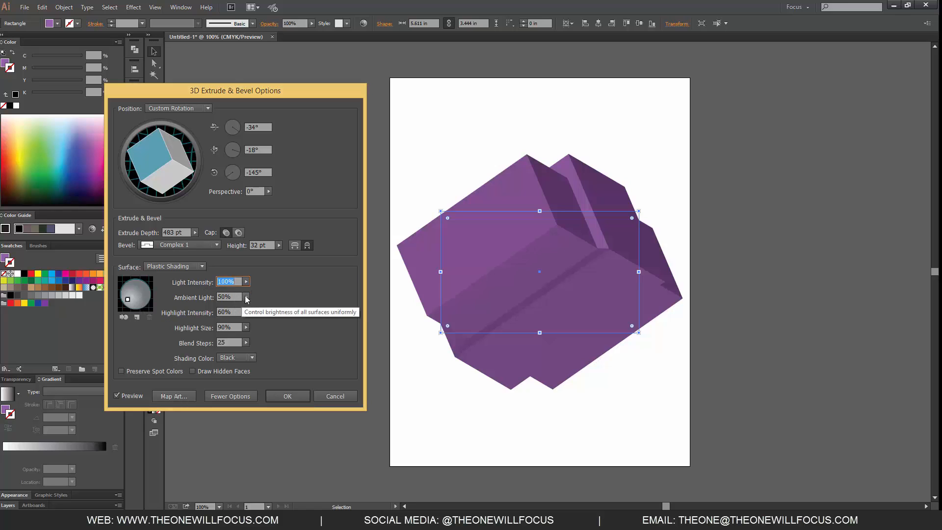
Set the ambient light of the extruded object's surface to 79%.
click(246, 297)
drag(236, 307, 239, 306)
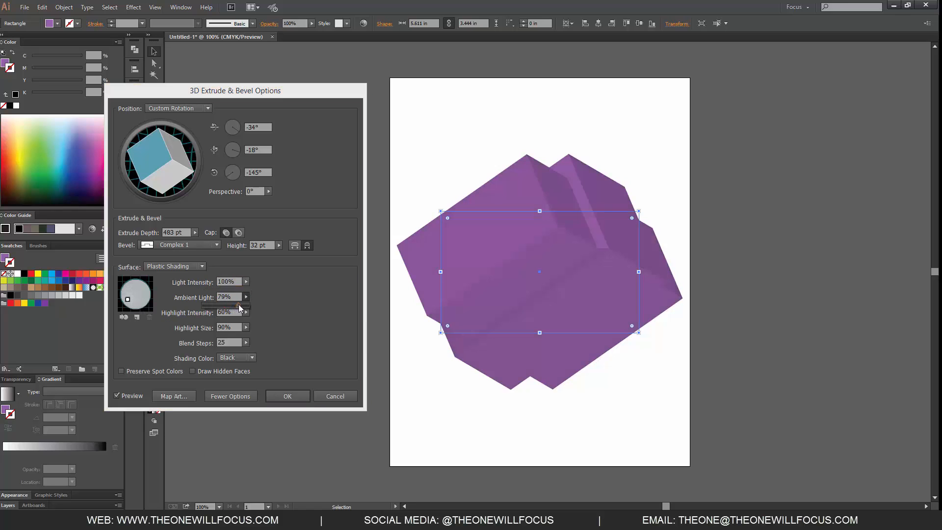
click(264, 307)
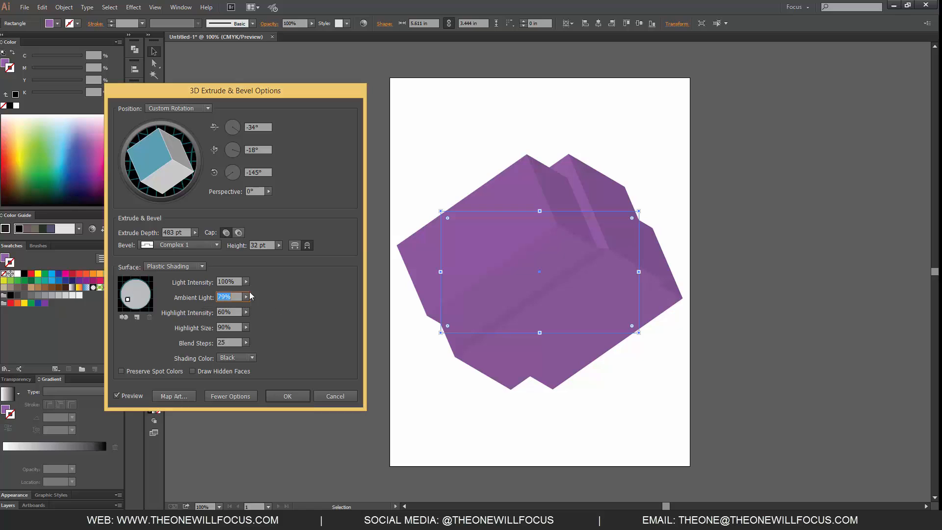
Set the surface's highlight intensity to 30% and its highlight size to 34%.
click(246, 312)
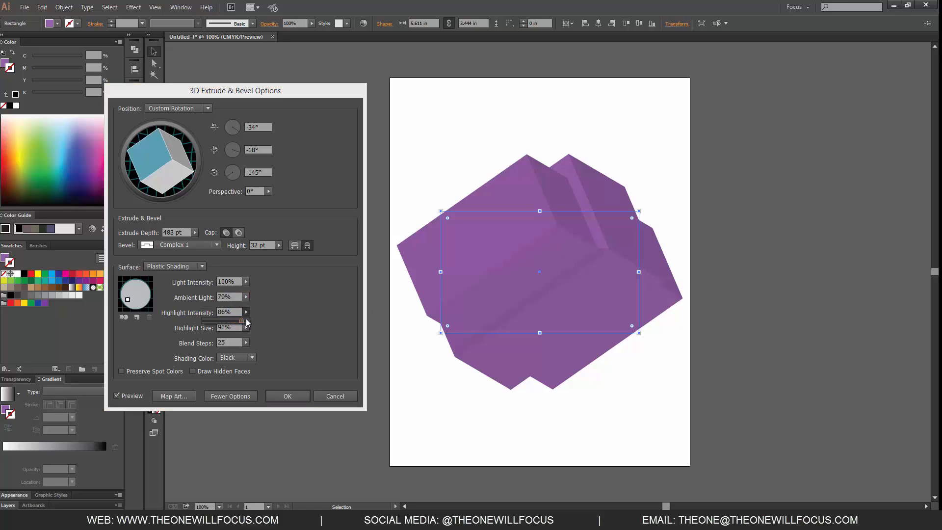
mouse_move(232, 322)
mouse_down()
mouse_move(243, 323)
mouse_move(217, 322)
mouse_up()
click(245, 328)
click(246, 327)
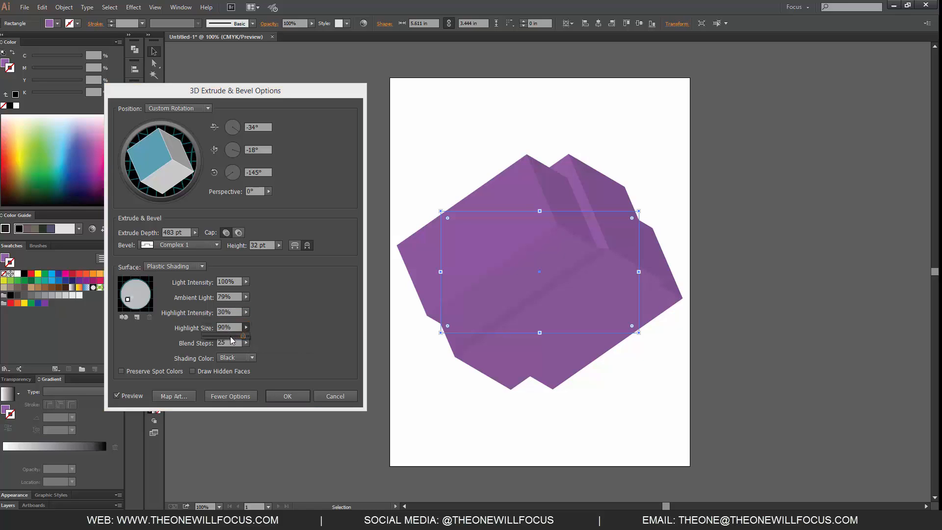
drag(232, 339, 214, 338)
click(234, 326)
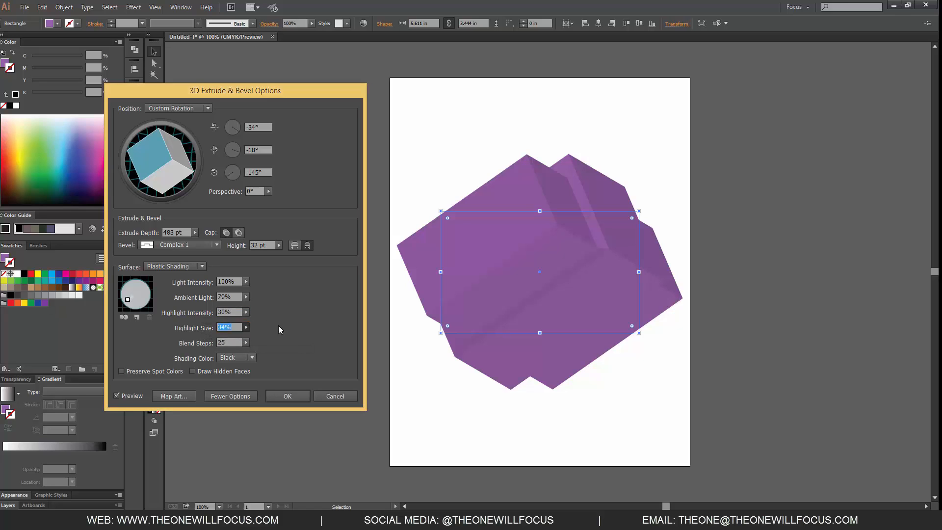
Raise the number of shading blend steps for the surface to 256.
click(246, 343)
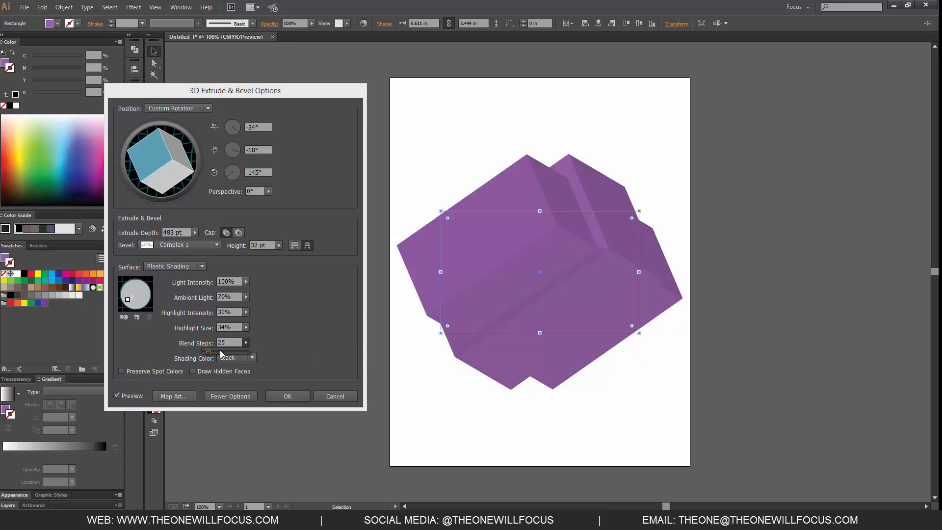
drag(210, 351, 230, 353)
click(266, 338)
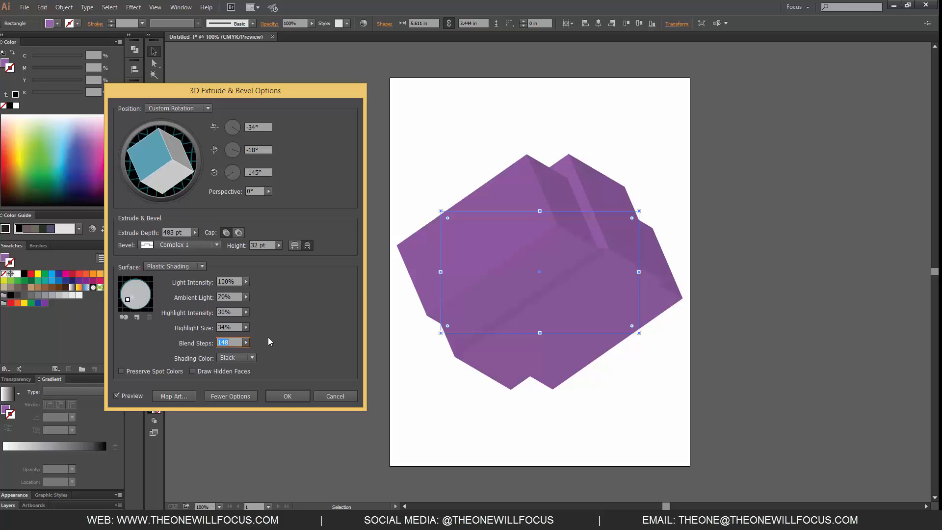
click(246, 342)
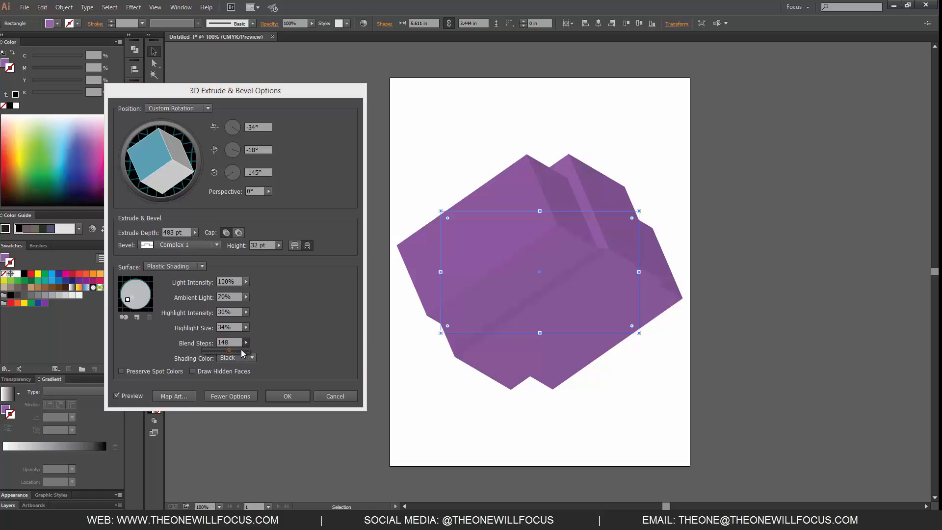
drag(231, 352, 245, 353)
click(286, 328)
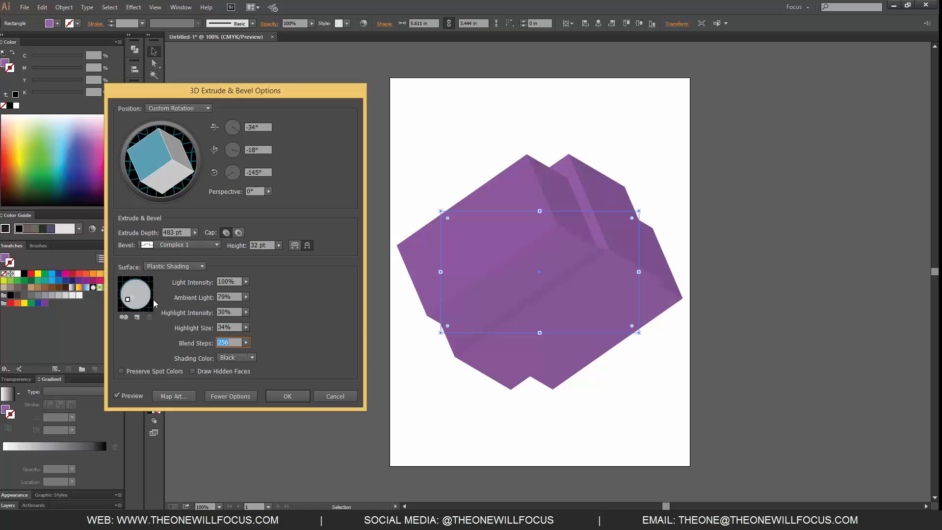
Change the shading color from black to a custom bright green, #54dd14.
click(250, 357)
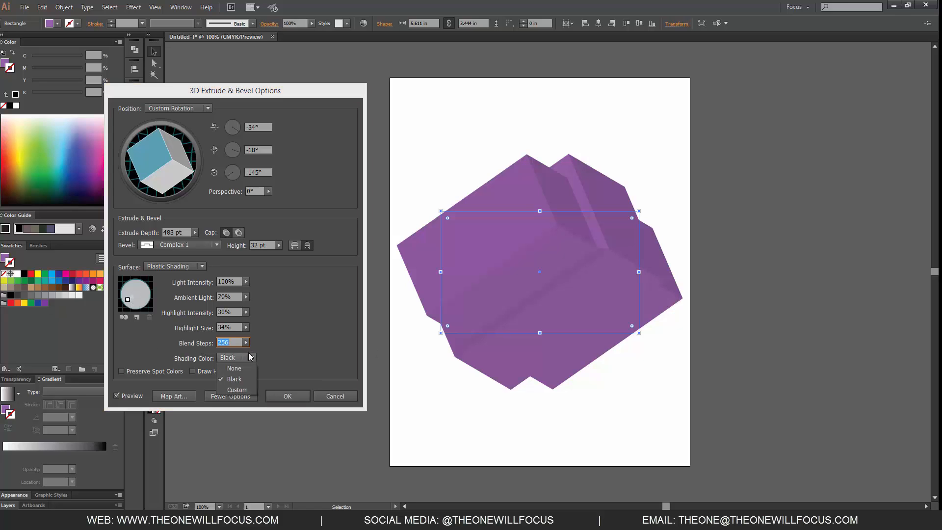
click(241, 390)
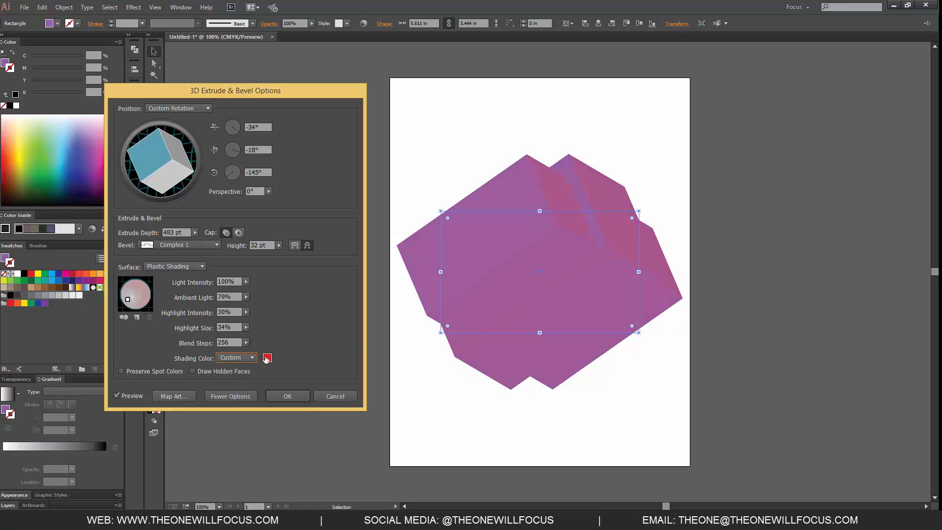
click(268, 359)
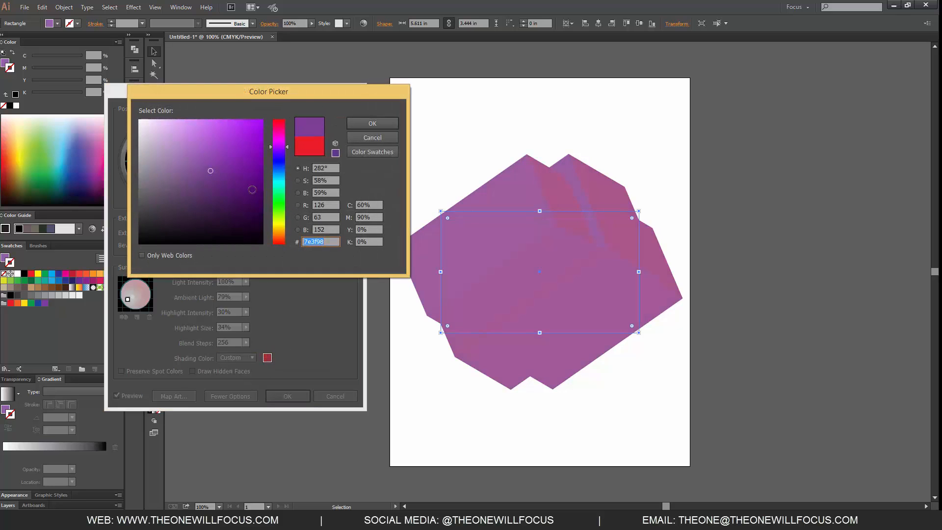
mouse_move(239, 168)
mouse_down()
mouse_move(241, 158)
mouse_move(256, 200)
mouse_move(271, 186)
mouse_move(271, 212)
mouse_up()
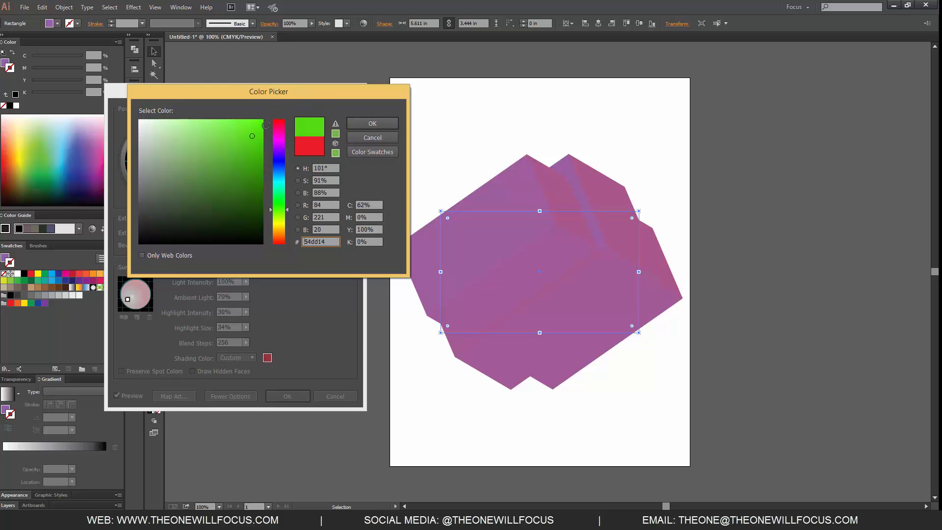
click(356, 121)
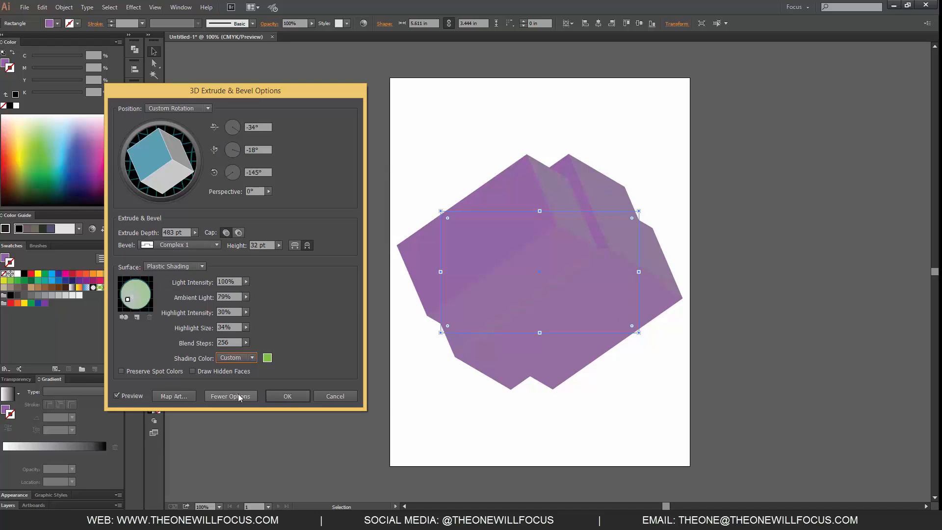
Try the Preserve Spot Colors and Draw Hidden Faces options on the extruded object.
click(147, 371)
click(165, 371)
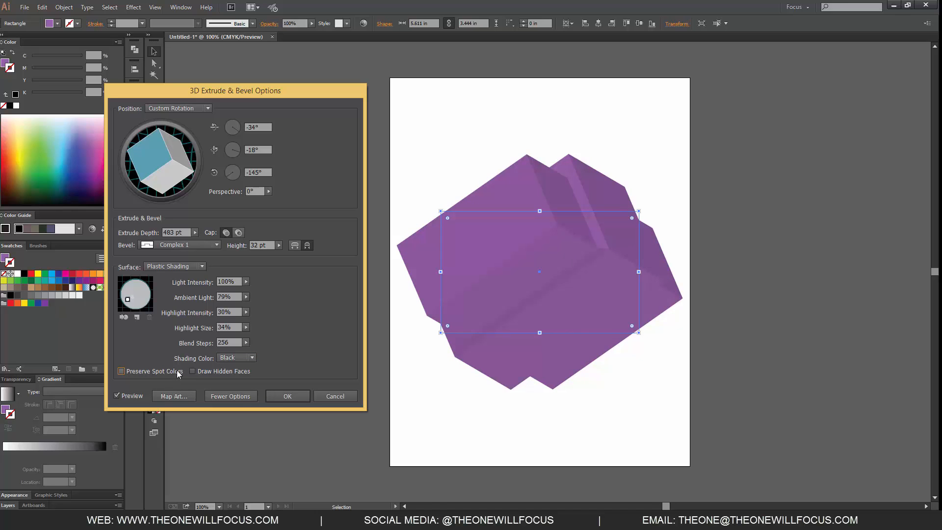
click(198, 372)
Set the extruded object's perspective to 138°.
click(269, 191)
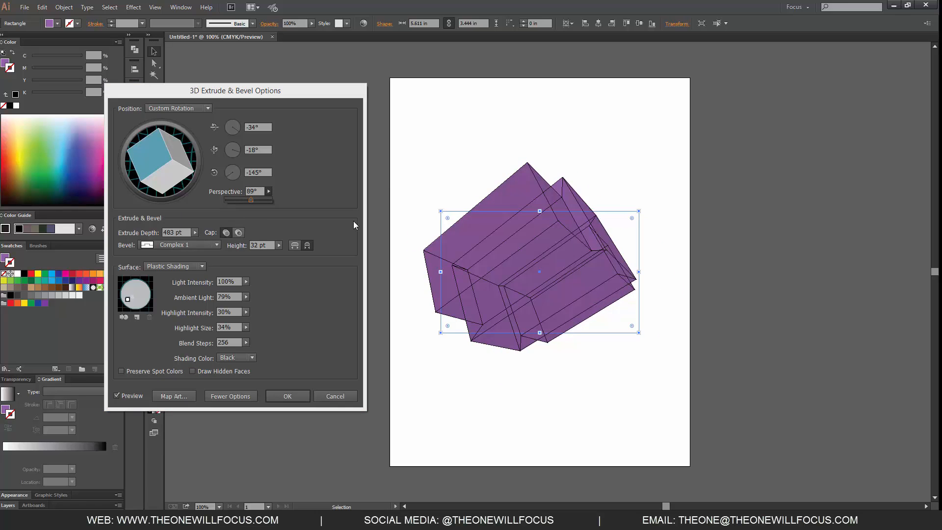
drag(250, 200, 264, 200)
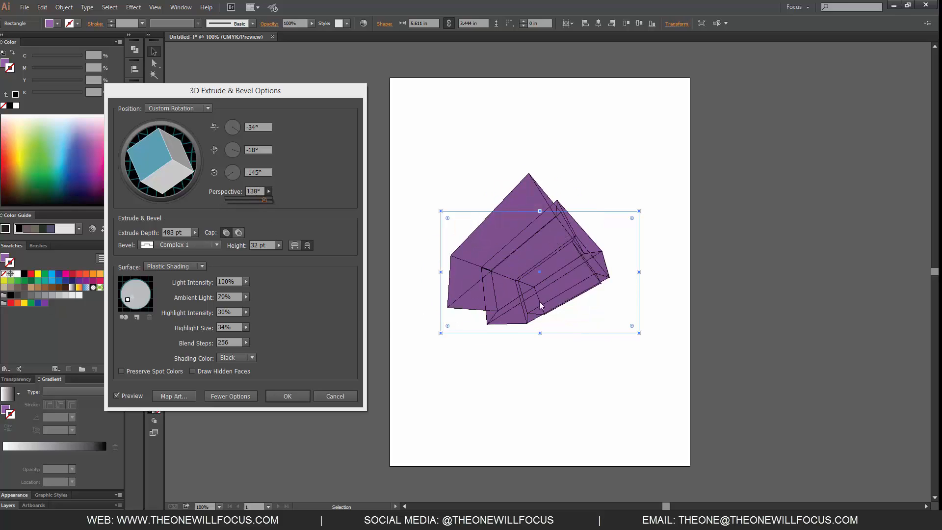
click(331, 347)
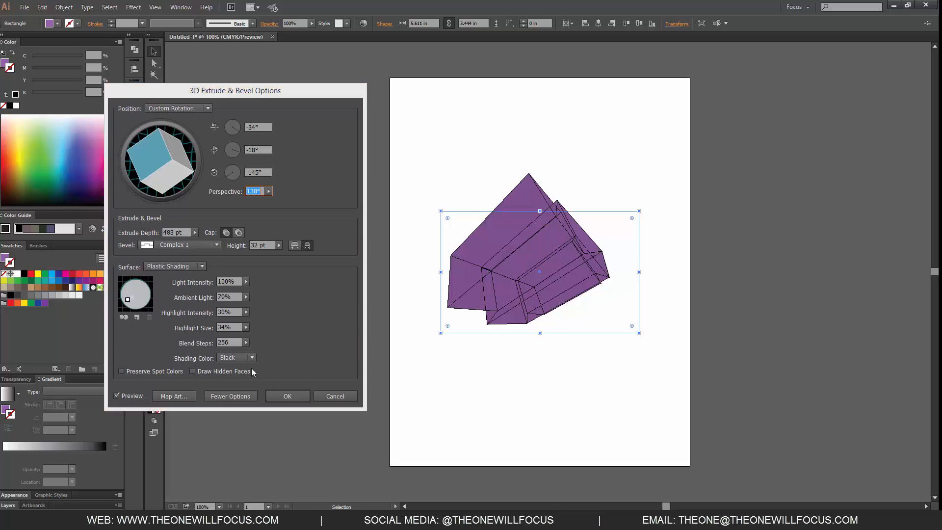
Set the surface's highlight size to 66% and its ambient light to 48%.
click(247, 327)
click(233, 336)
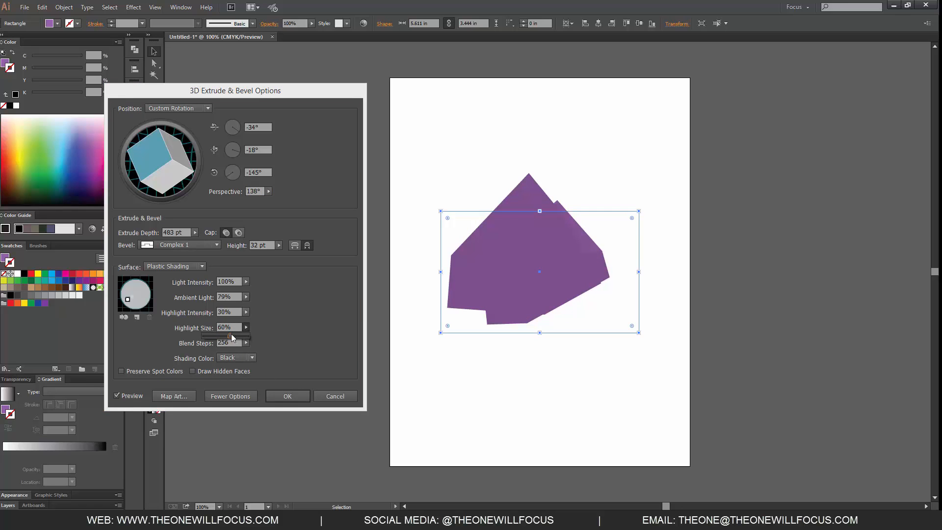
click(246, 297)
drag(234, 306, 225, 306)
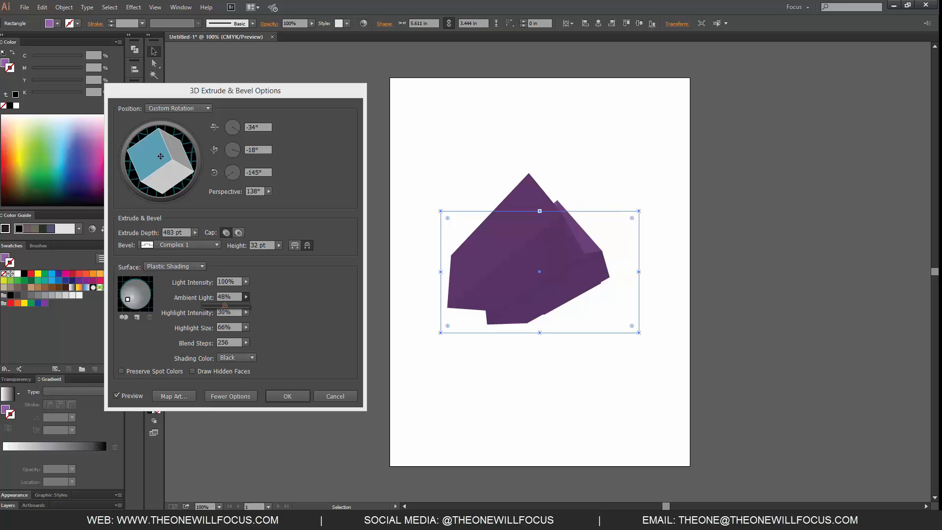
Set the extrude depth to 191 pt and the ambient light to 76%.
click(195, 233)
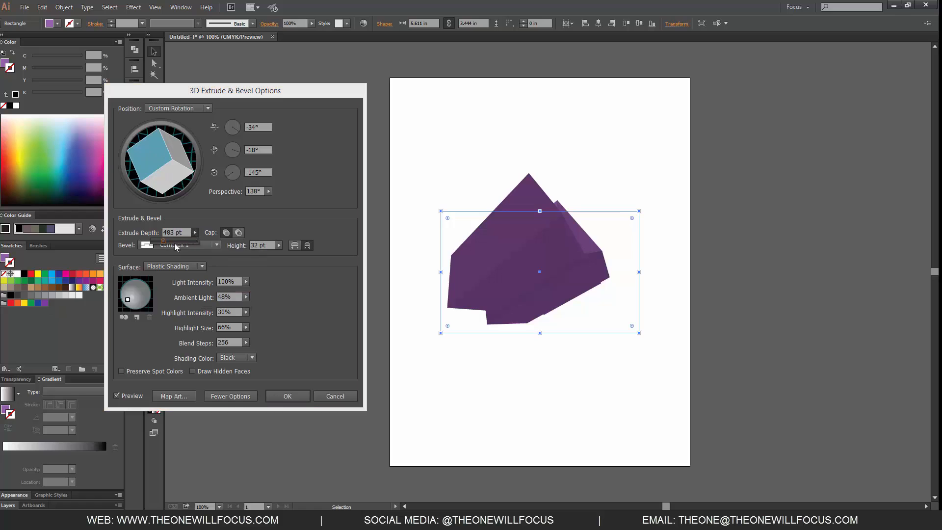
drag(163, 243, 157, 245)
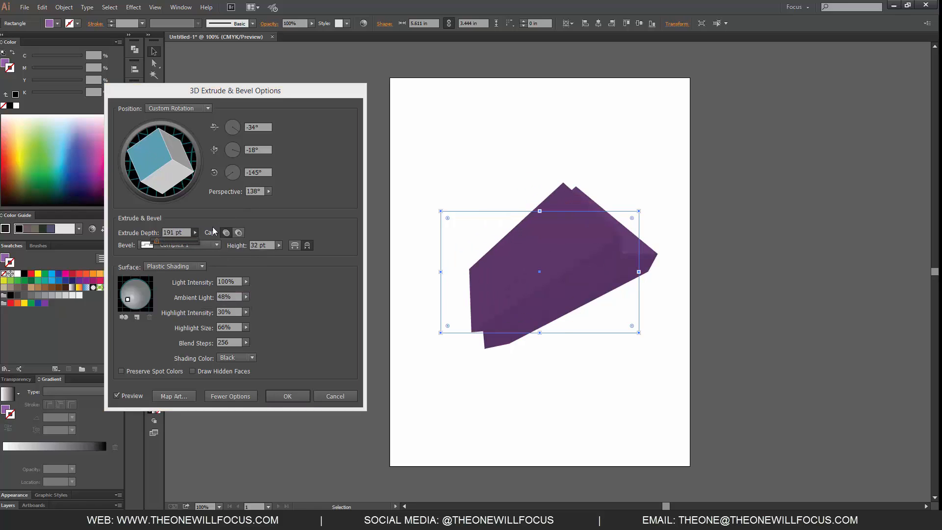
click(246, 299)
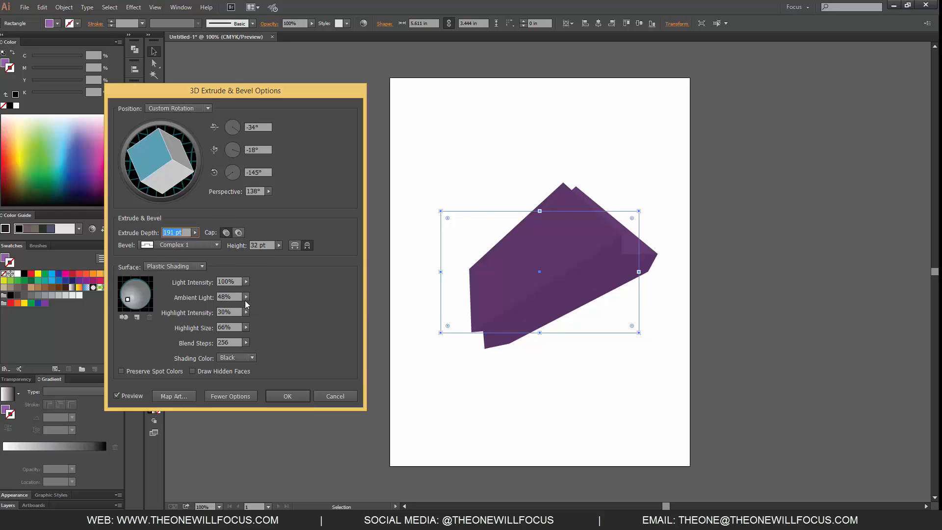
click(245, 298)
drag(235, 305, 237, 306)
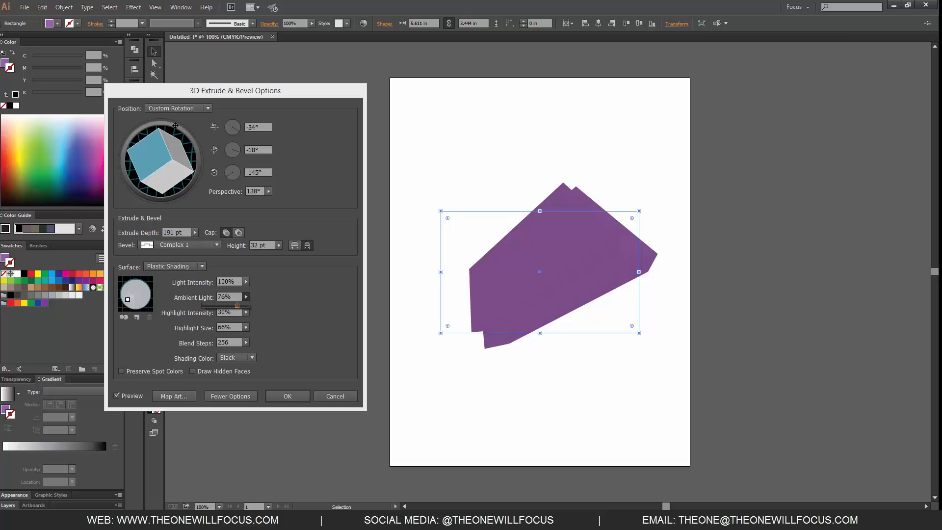
Cancel the 3D Extrude & Bevel effect and delete the purple rectangle.
click(340, 395)
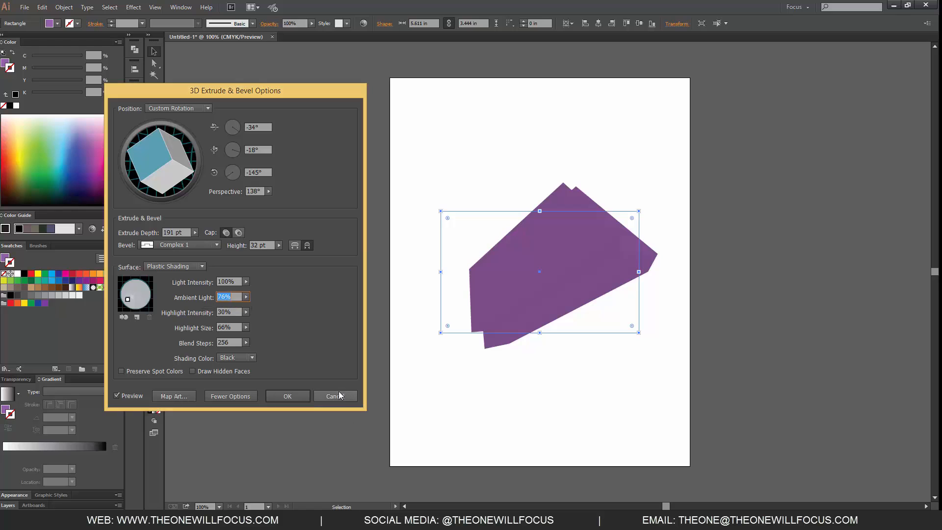
click(325, 394)
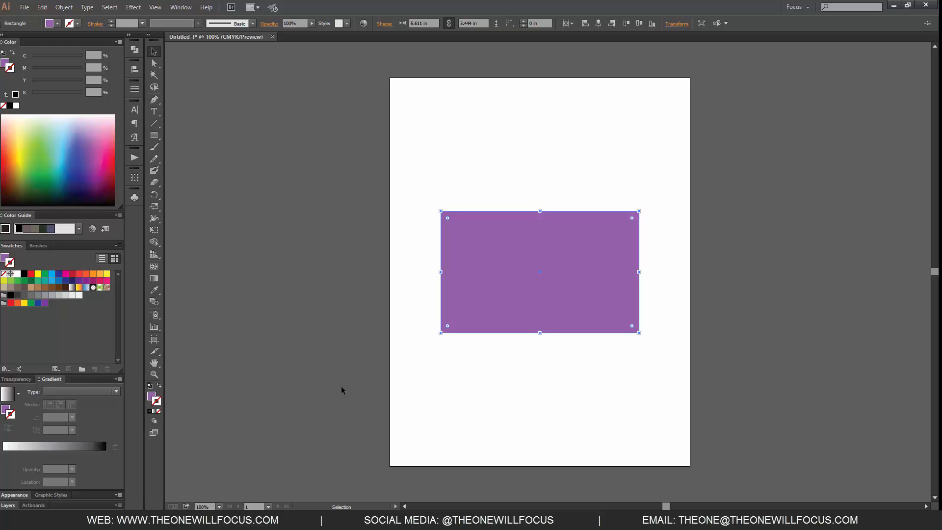
key(Delete)
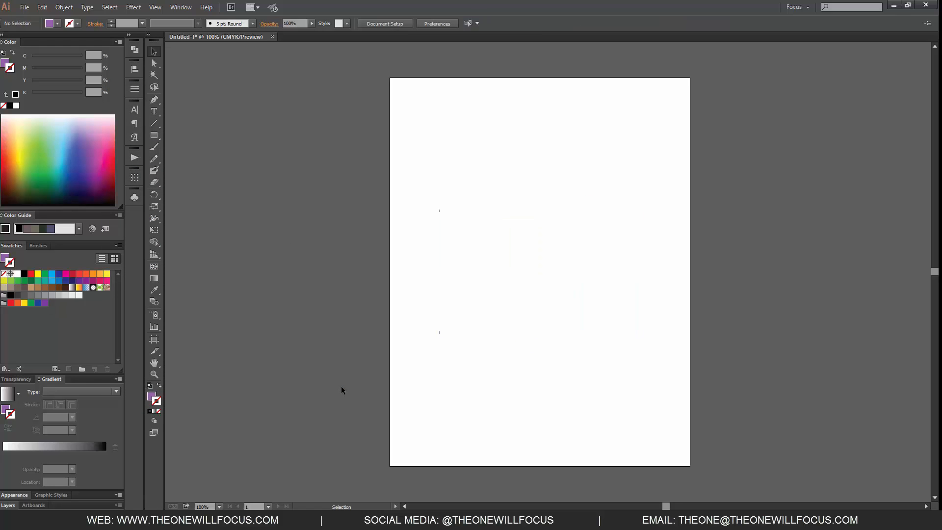
Draw a purple circle about 4.14 in in diameter and move it to X 4.25 in, Y 7 in on the artboard.
click(154, 138)
drag(158, 137, 186, 160)
drag(502, 260, 576, 332)
key(v)
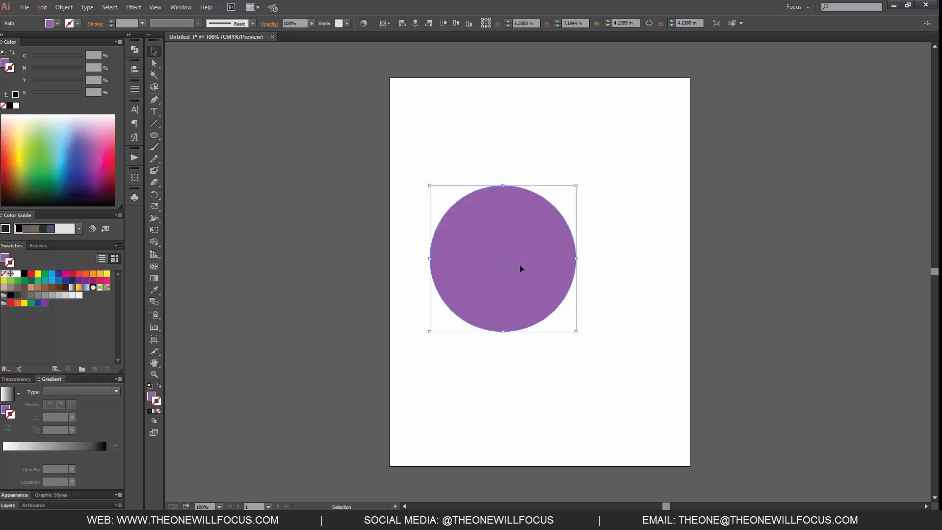
drag(511, 267, 536, 265)
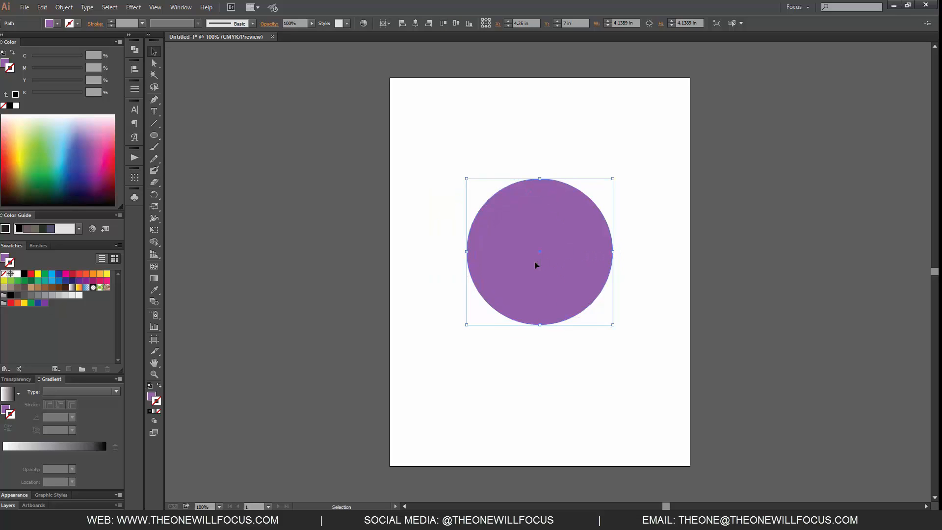
Extrude the circle with 3D Extrude & Bevel rotated to -25°, -50° and 20°, and move it to the artboard's upper-left corner.
click(133, 7)
mouse_move(169, 65)
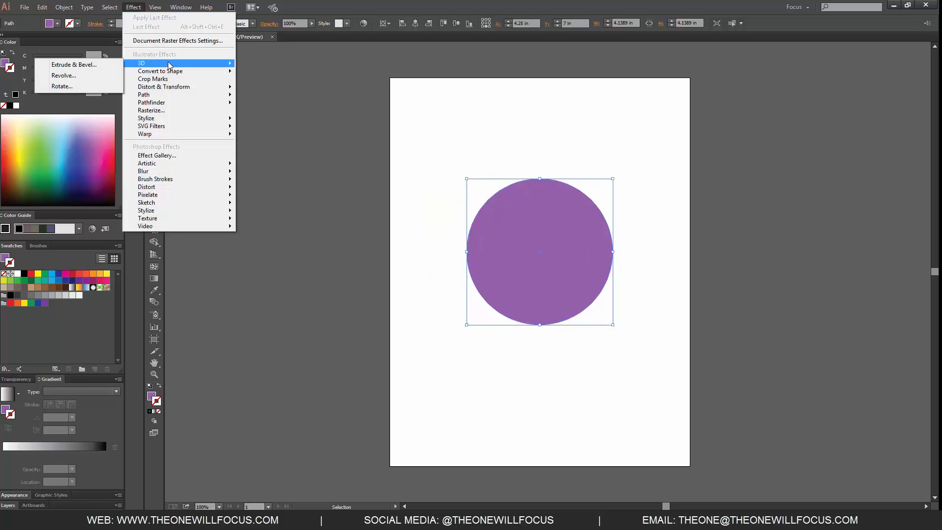
click(83, 66)
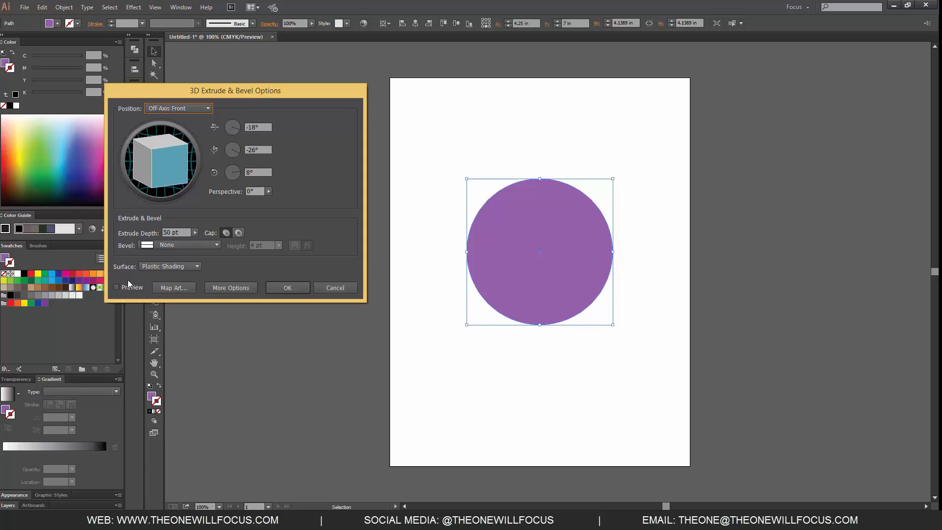
click(118, 288)
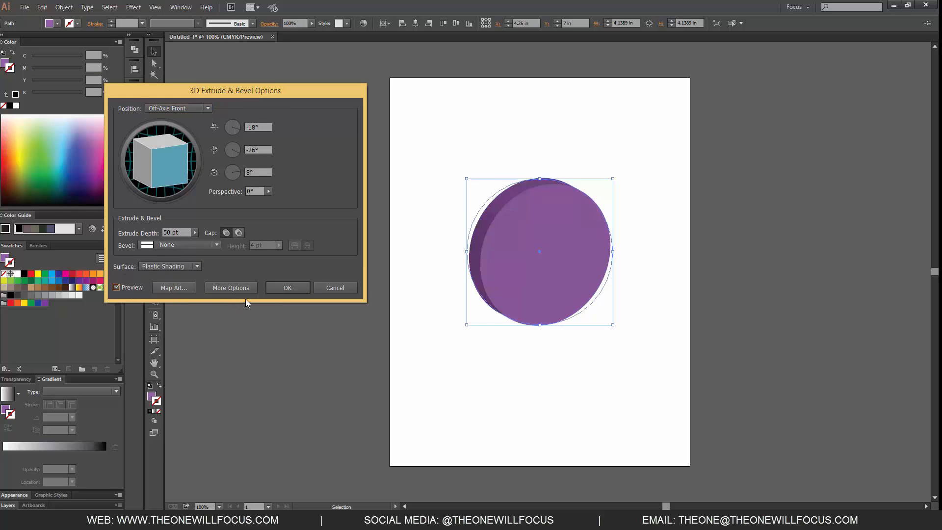
click(233, 287)
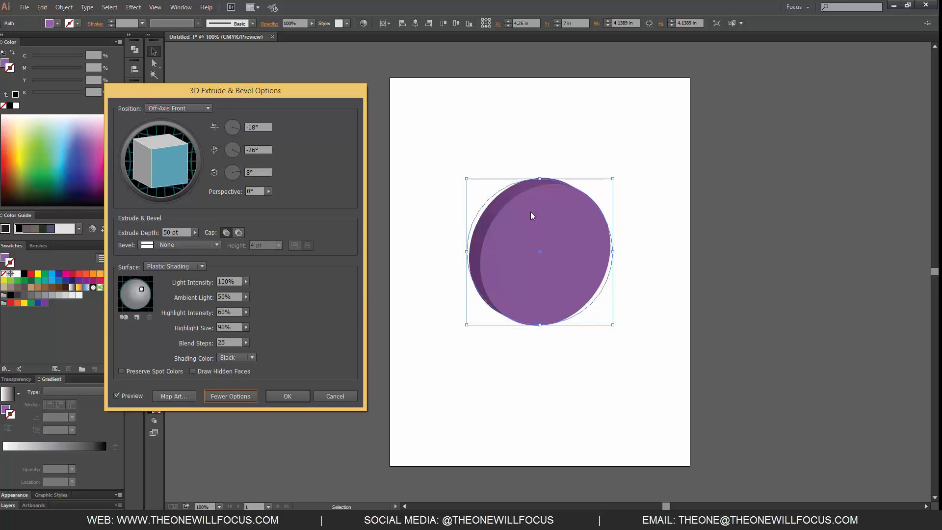
drag(142, 175, 127, 194)
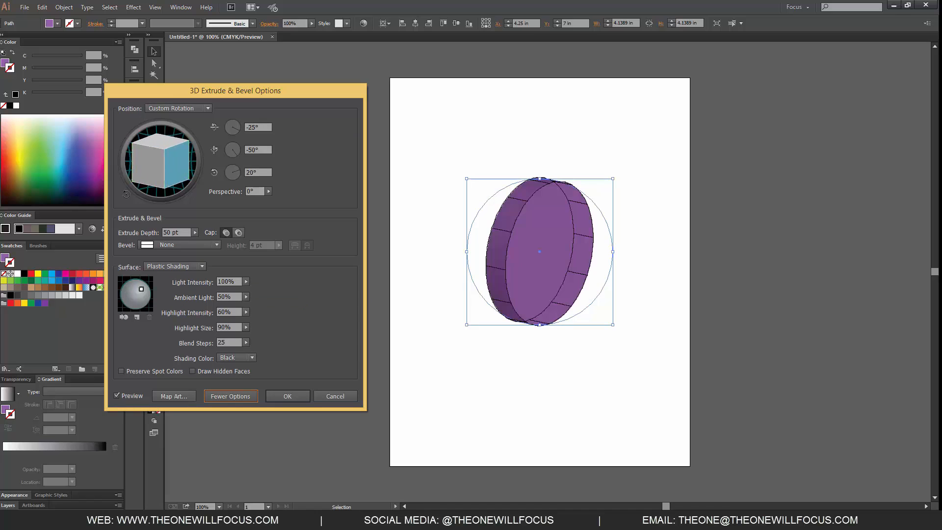
click(289, 397)
drag(563, 251, 487, 138)
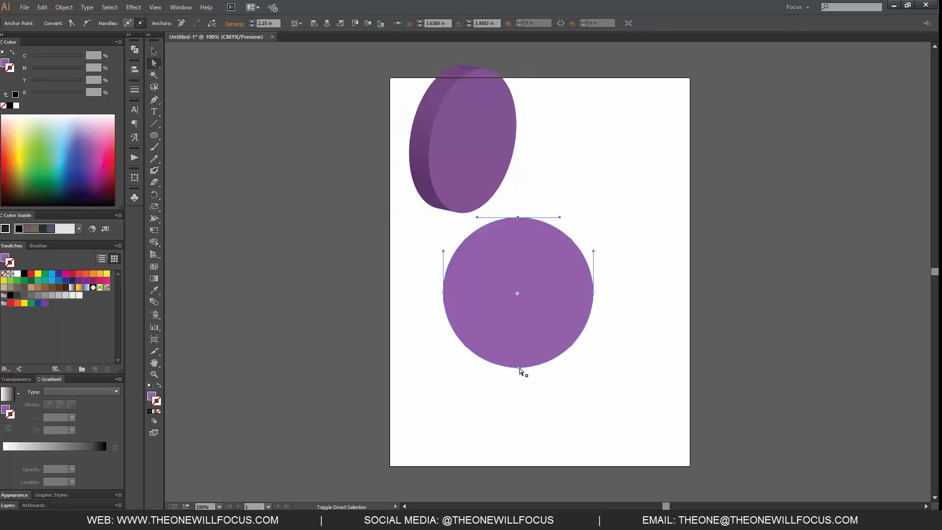
Draw a second purple circle about 4.25 in in diameter below the extruded disc and delete its left half.
shift+click(519, 368)
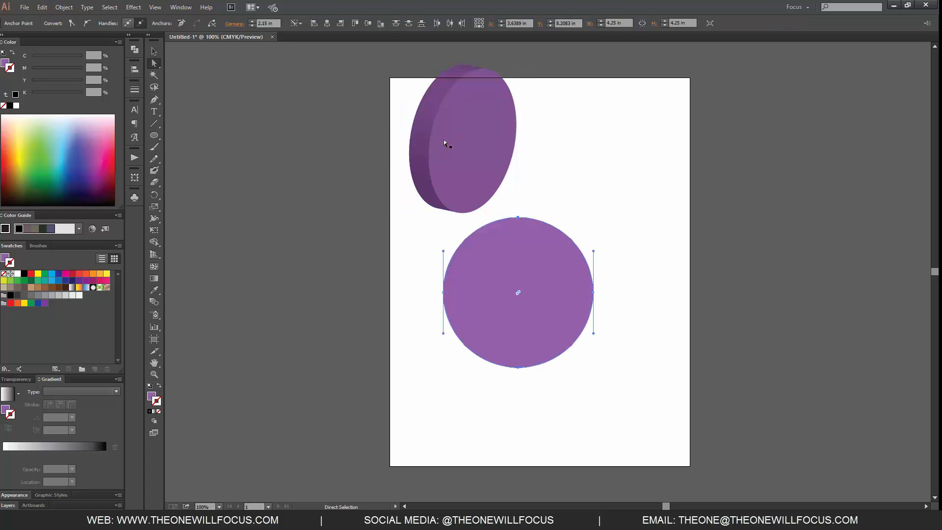
click(548, 276)
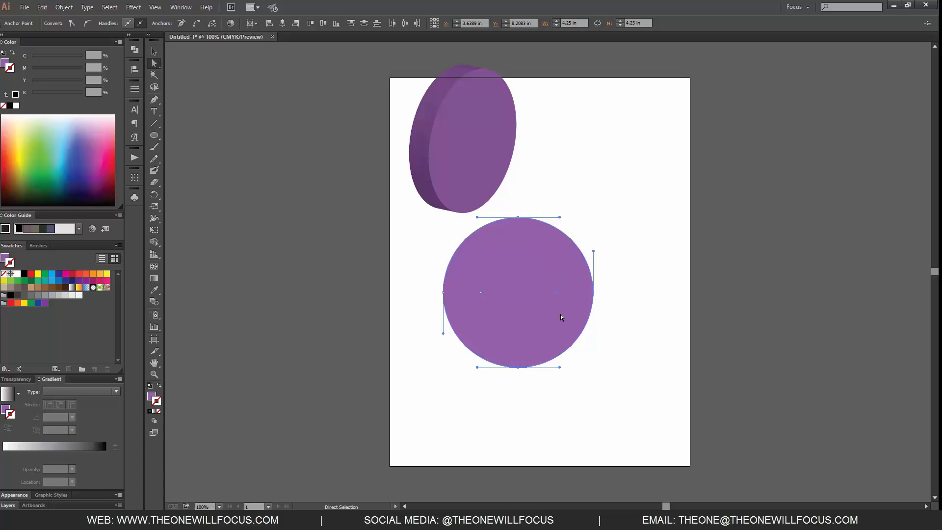
click(480, 298)
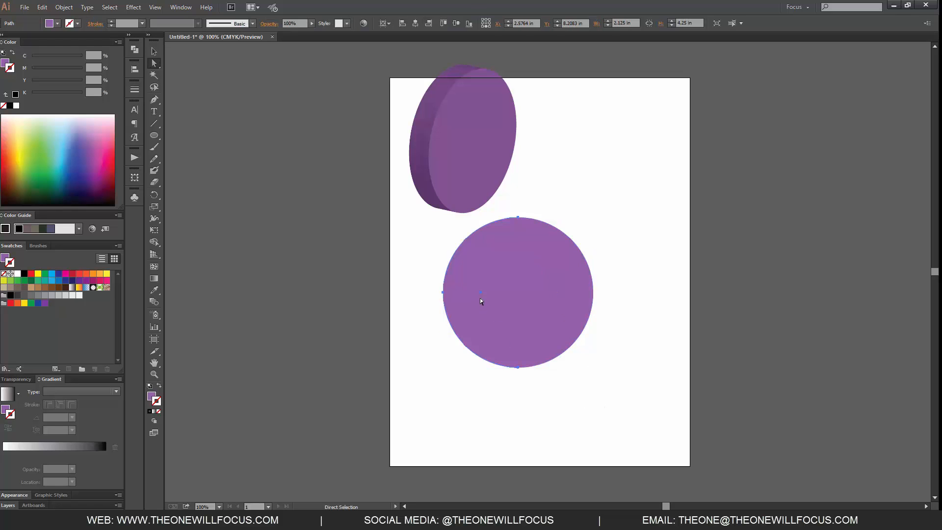
key(Delete)
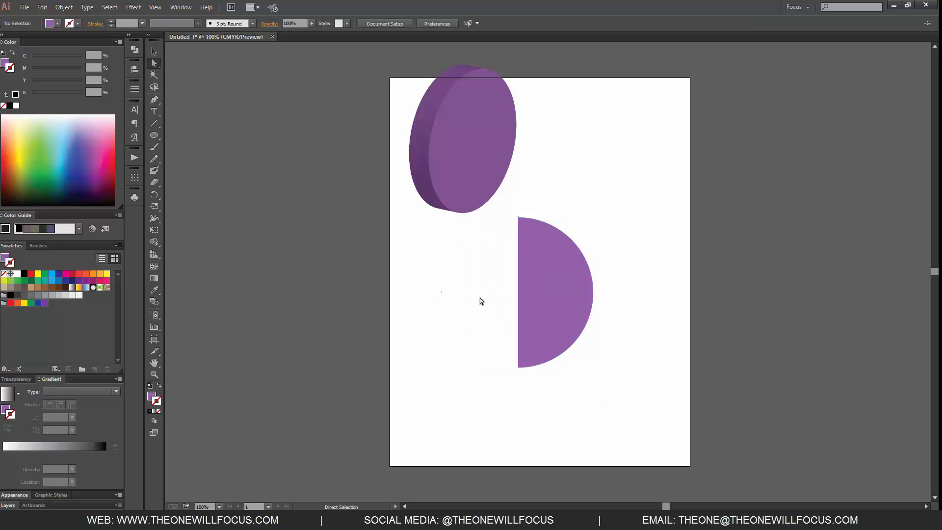
Close the half circle's open path with a straight Pen segment between its upper and lower end points.
click(519, 217)
key(p)
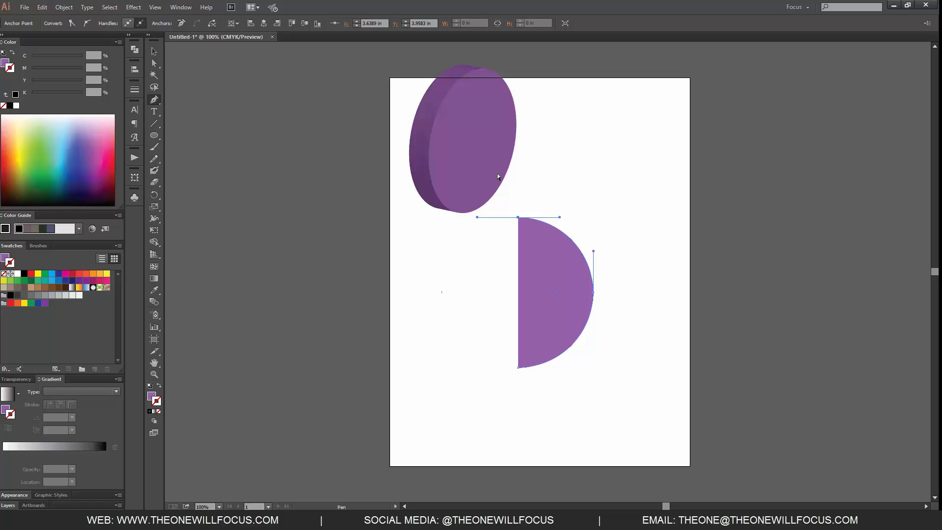
click(519, 216)
click(519, 367)
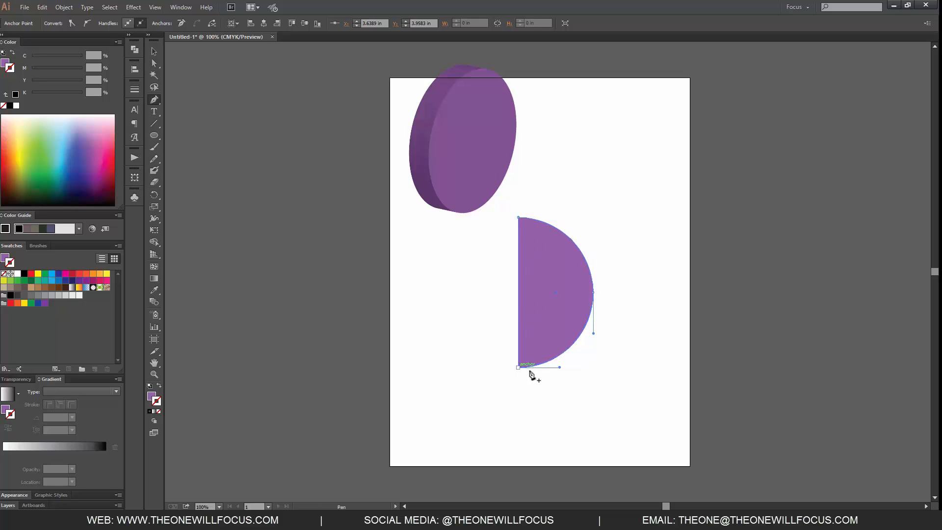
key(v)
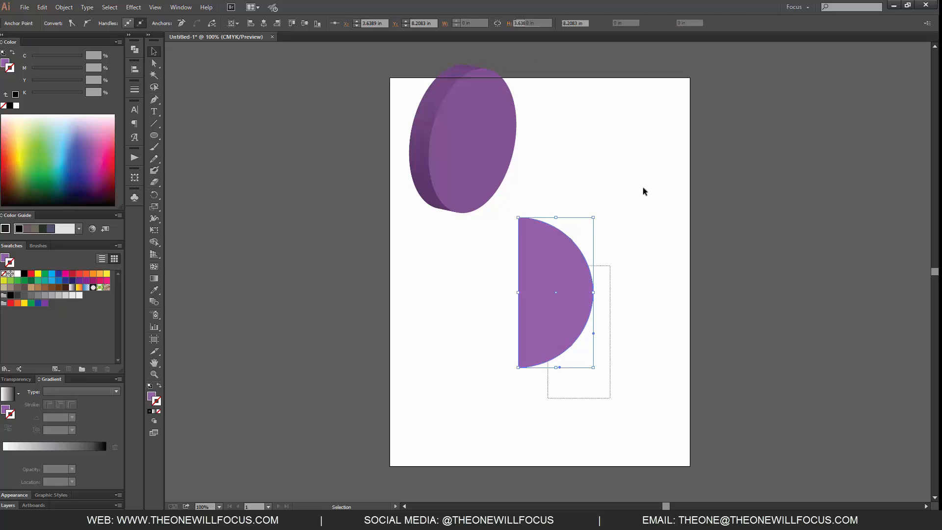
Apply a 3D Revolve to the half circle with preview on and rotate it to -53°, -27° and 11°.
click(136, 7)
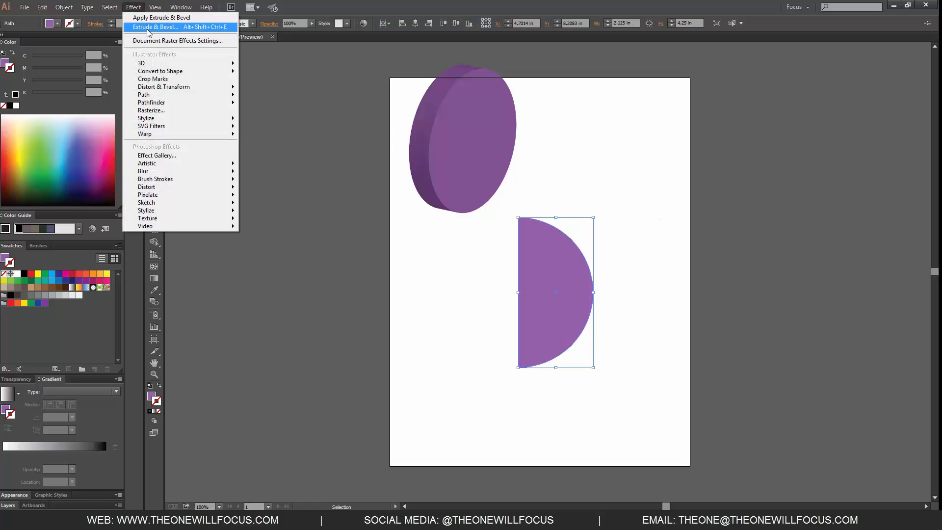
mouse_move(156, 64)
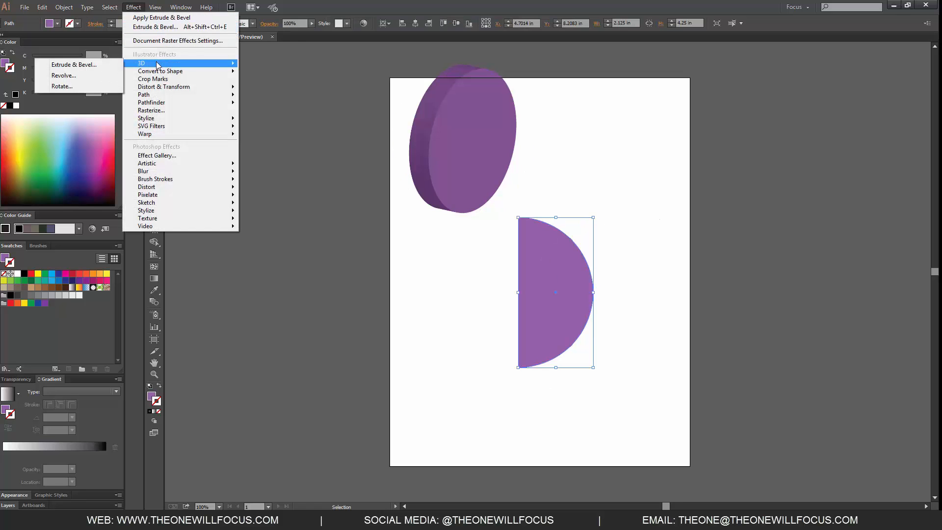
click(93, 77)
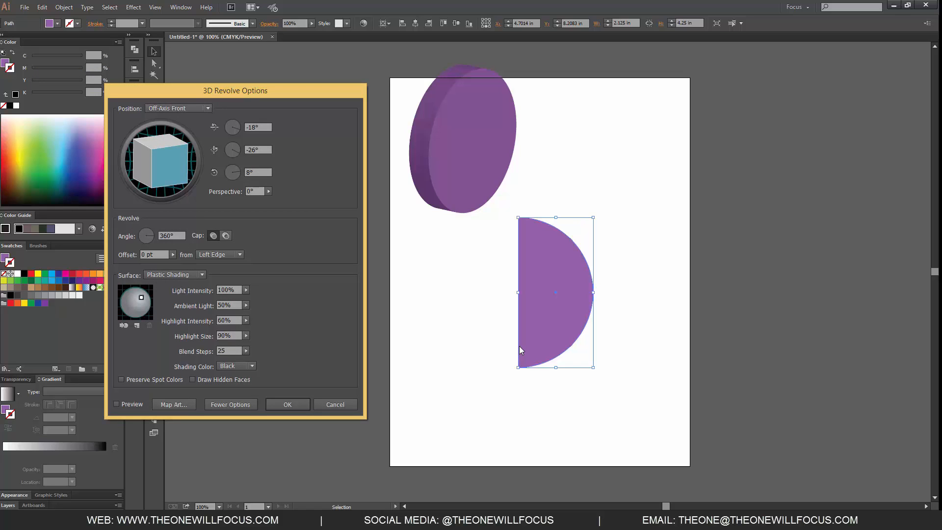
click(117, 404)
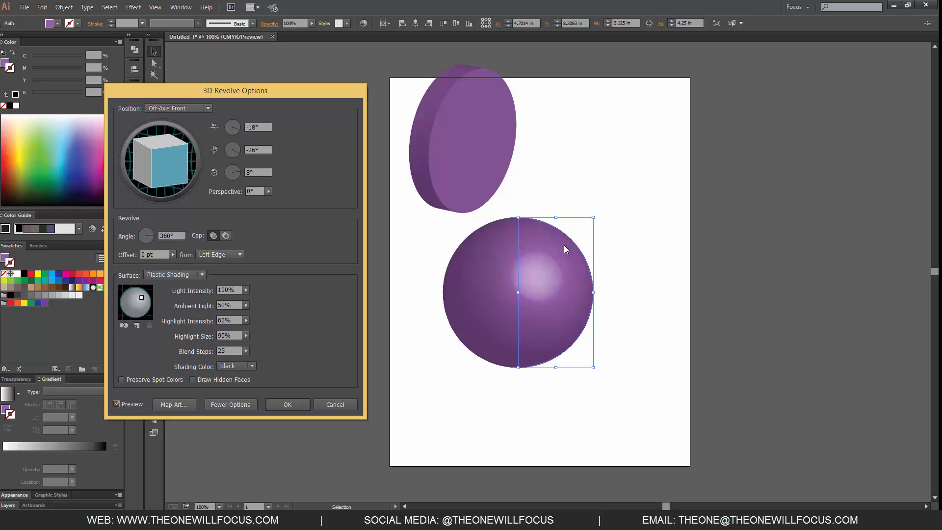
mouse_move(156, 148)
mouse_down()
mouse_move(164, 142)
mouse_move(164, 171)
mouse_up()
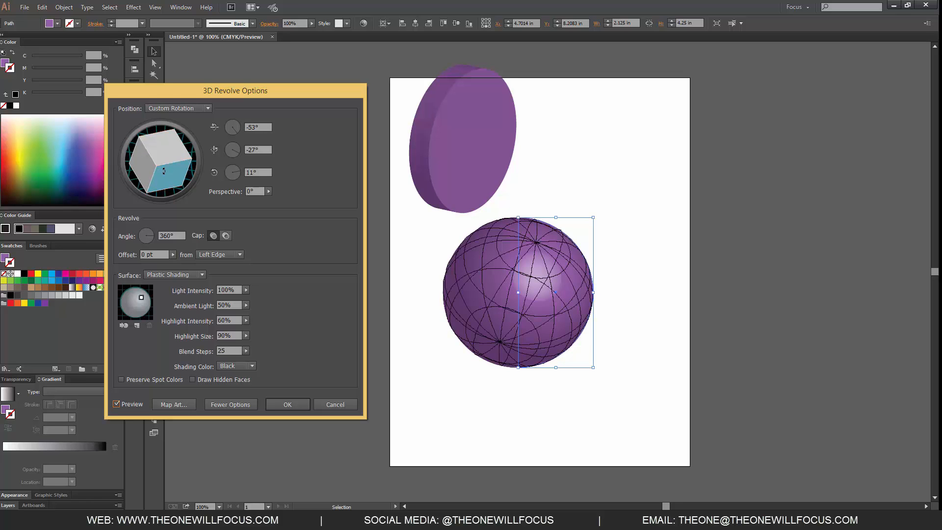
Move the revolved sphere's light close to the center of its surface and set the perspective to 121°.
drag(141, 297, 138, 303)
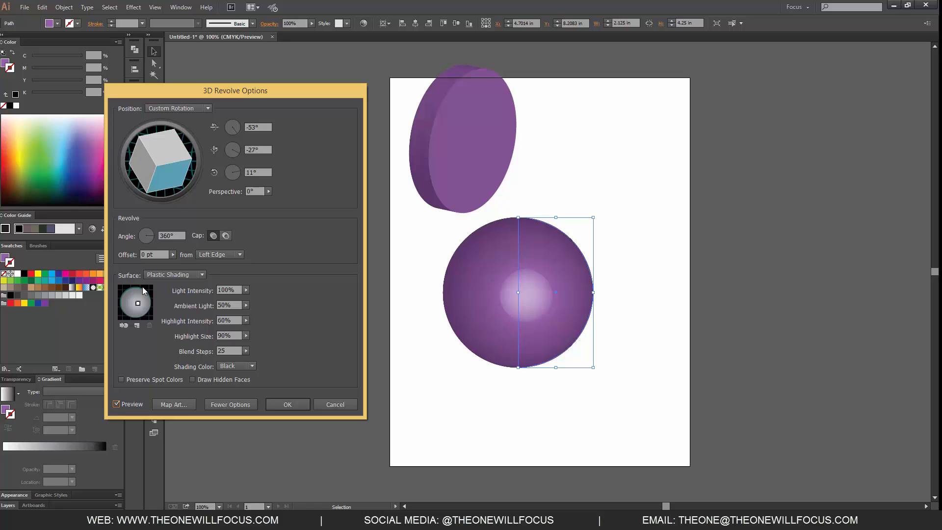
click(268, 192)
click(259, 200)
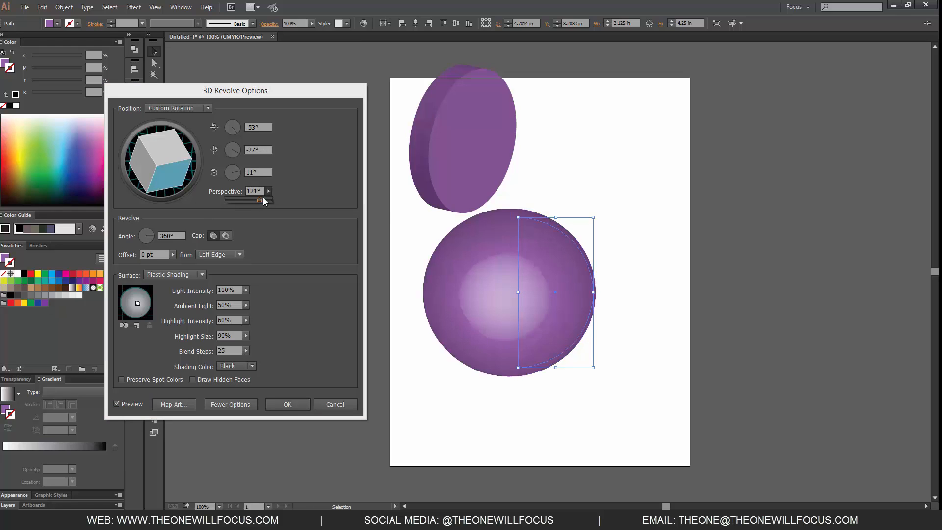
click(329, 288)
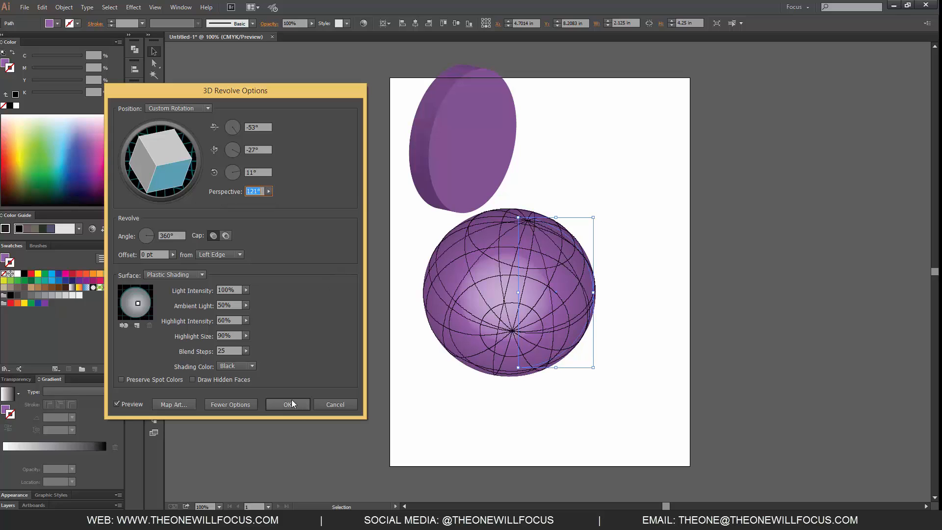